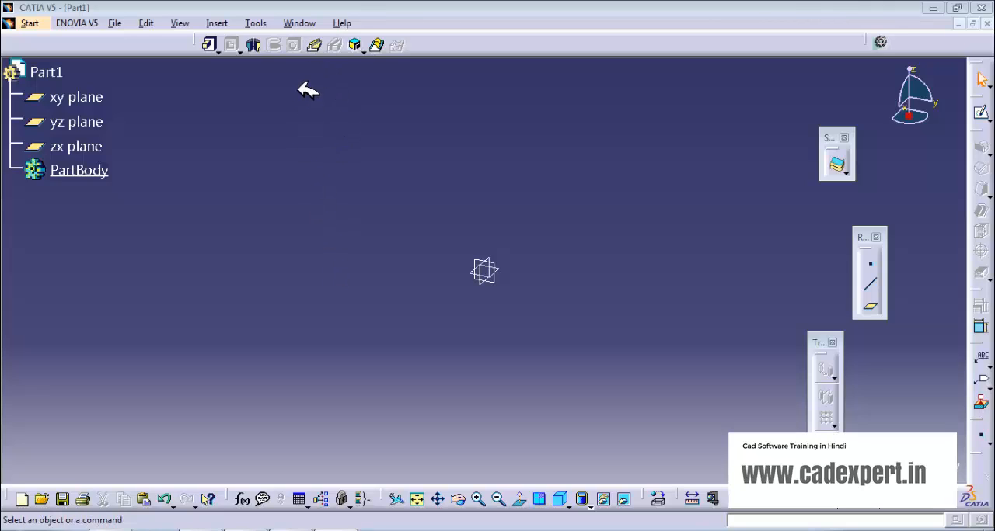
Step: Sketch an S-shaped spline through five points on the xy plane, ending at about H 168 mm, V 26 mm, and exit the sketch
{"action": "left_click", "coordinate": [504, 267]}
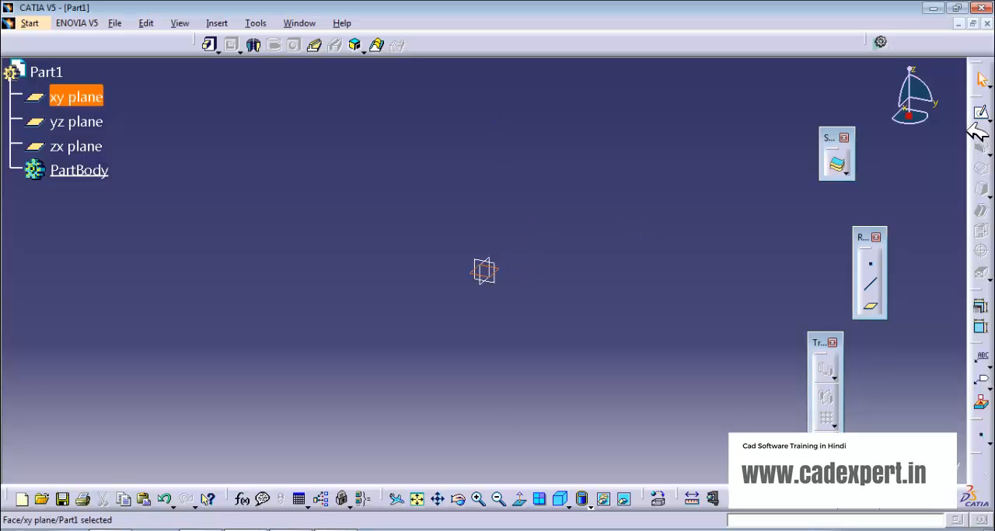
{"action": "left_click", "coordinate": [982, 114]}
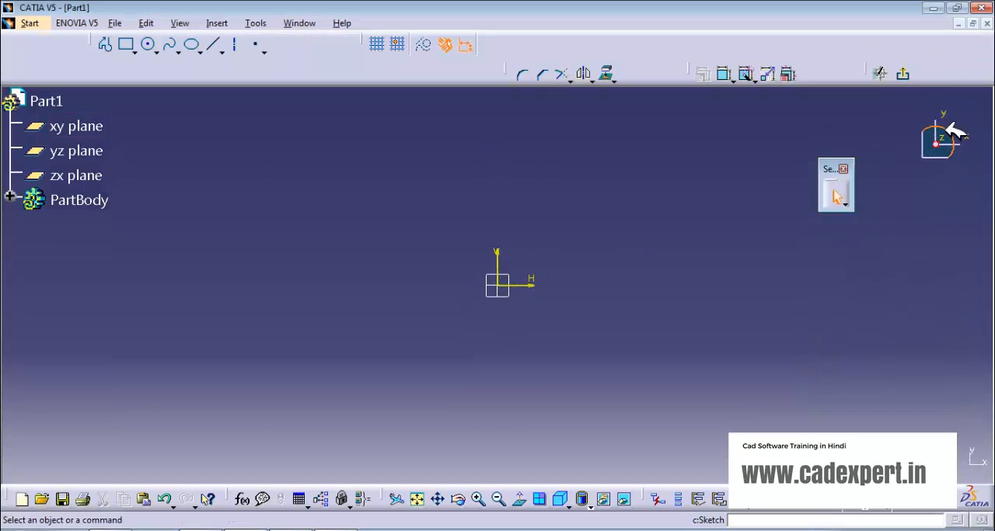
{"action": "left_click", "coordinate": [170, 44]}
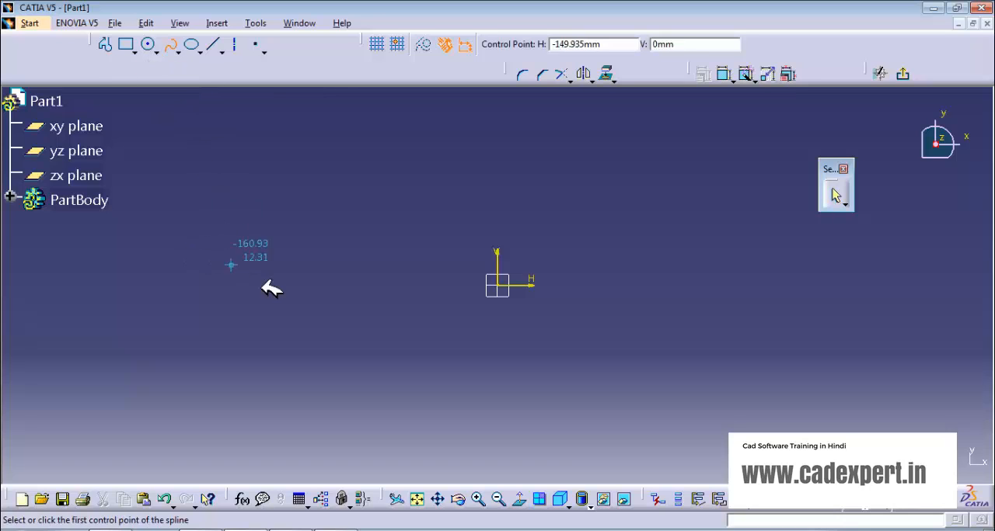
{"action": "left_click", "coordinate": [296, 285]}
{"action": "left_click", "coordinate": [359, 234]}
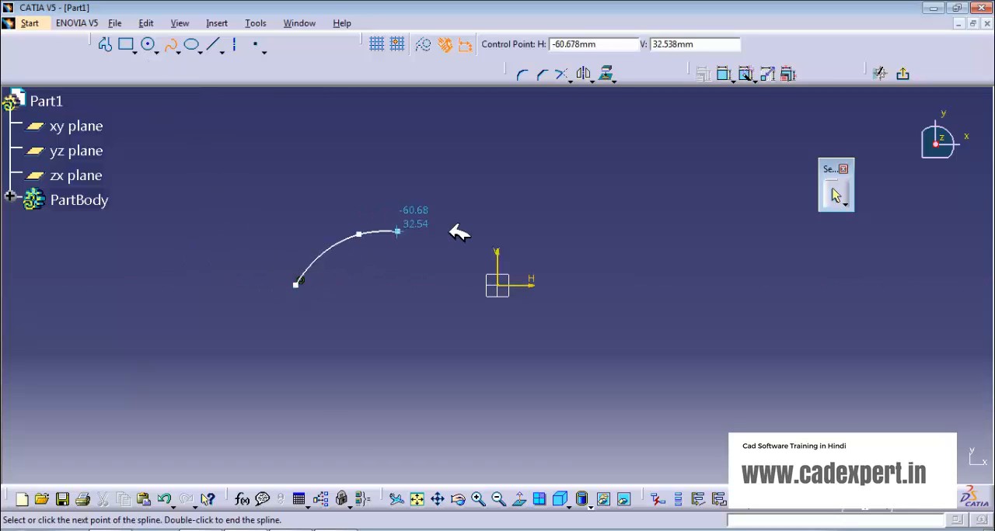
{"action": "left_click", "coordinate": [452, 234]}
{"action": "left_click", "coordinate": [573, 278]}
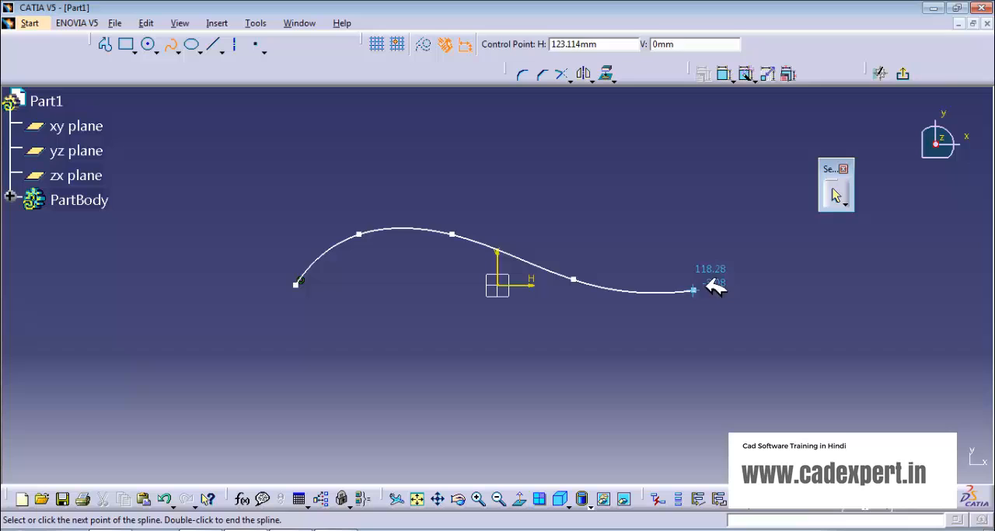
{"action": "double_click", "coordinate": [777, 241]}
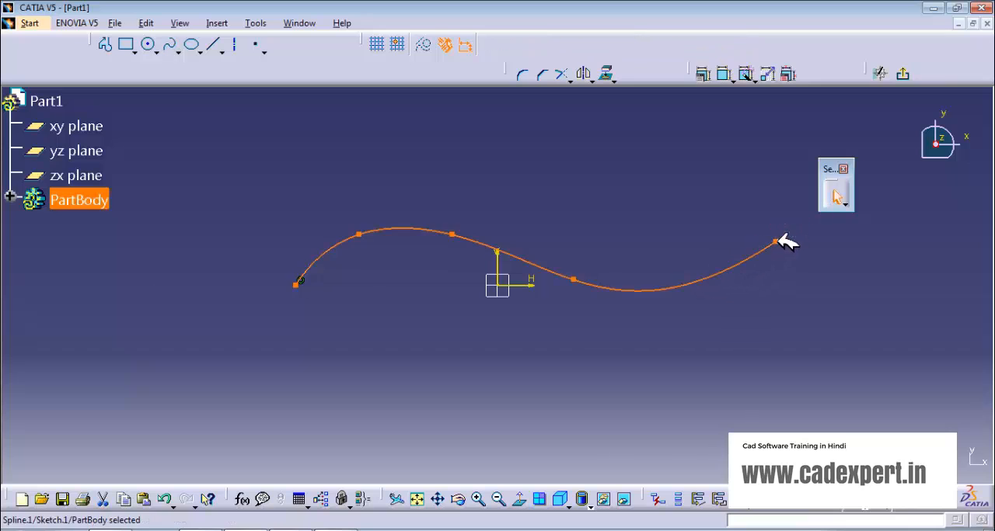
{"action": "left_click", "coordinate": [904, 74]}
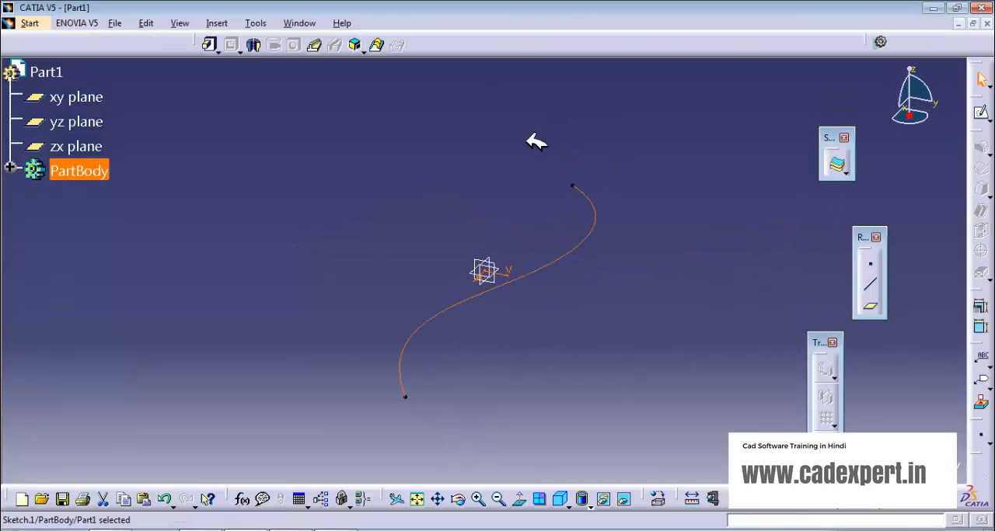
Step: Create a reference plane normal to the spline curve at its lower endpoint
{"action": "middle_click_drag", "start_coordinate": [562, 357], "coordinate": [558, 313]}
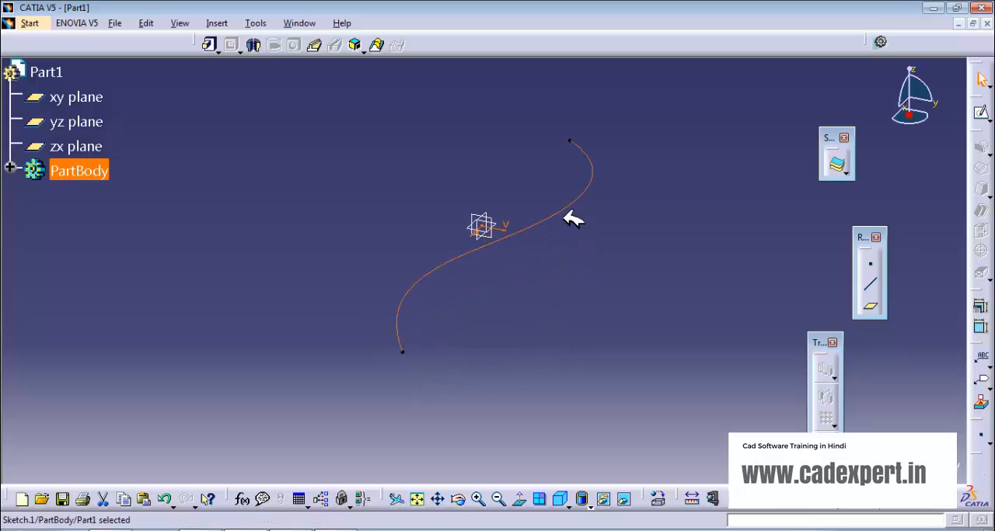
{"action": "middle_click_drag", "start_coordinate": [582, 324], "coordinate": [536, 281]}
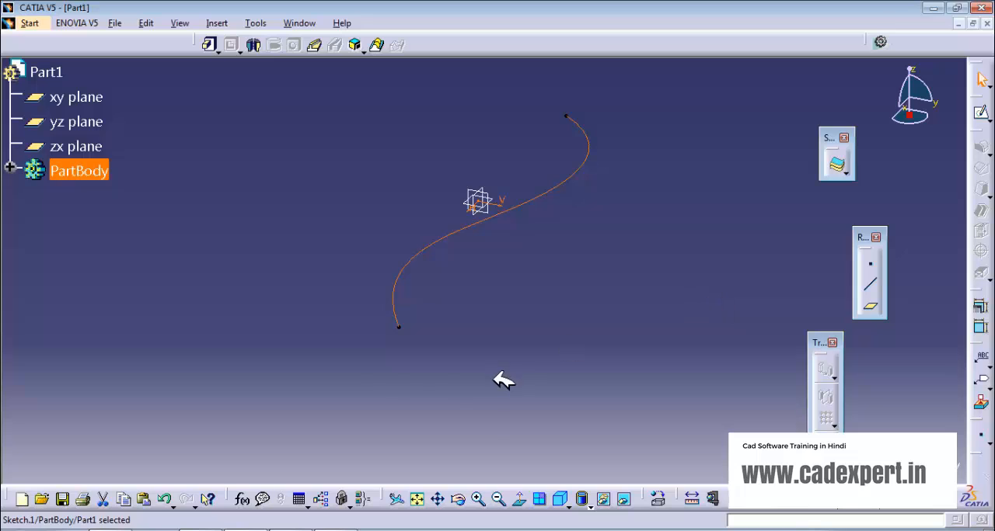
{"action": "left_click", "coordinate": [640, 235]}
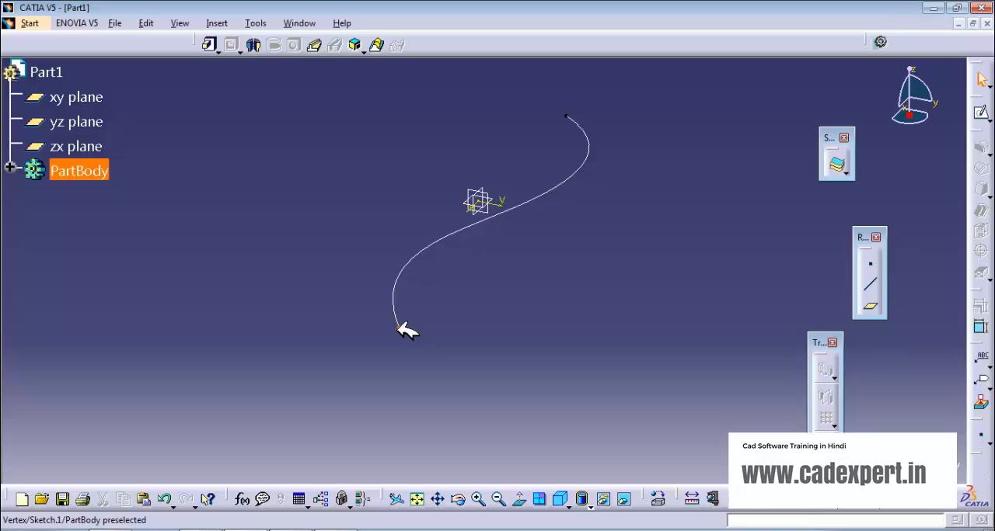
{"action": "left_click", "coordinate": [869, 306]}
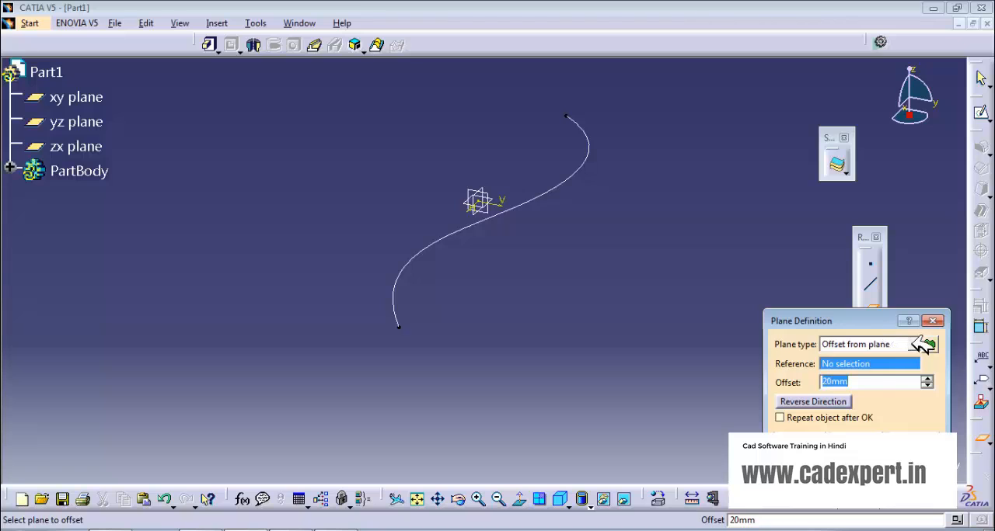
{"action": "left_click", "coordinate": [922, 345]}
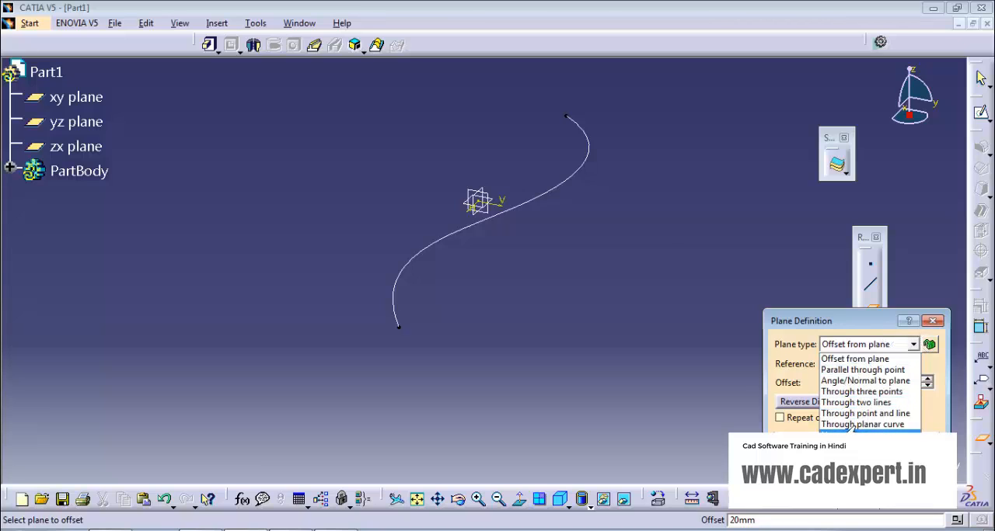
{"action": "left_click", "coordinate": [854, 431]}
{"action": "left_click", "coordinate": [567, 180]}
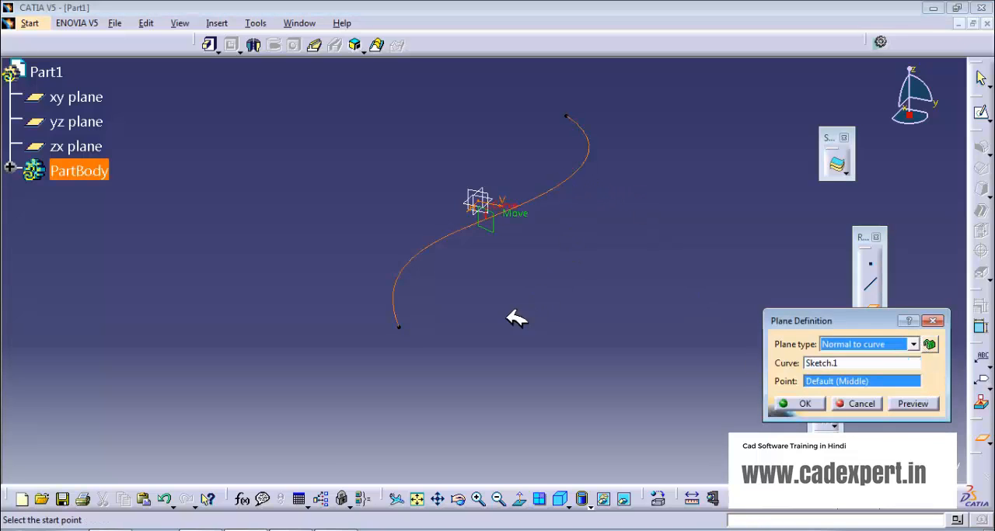
{"action": "left_click", "coordinate": [398, 326]}
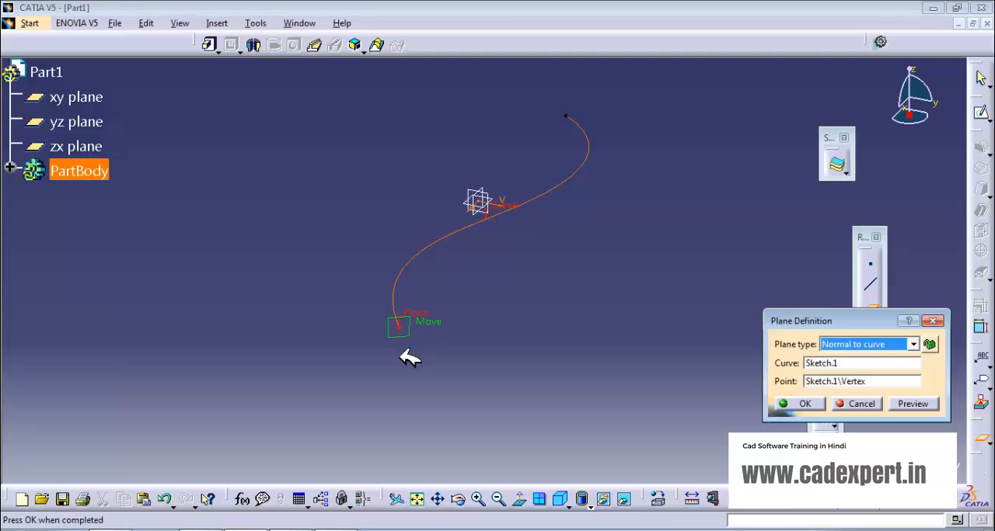
{"action": "left_click", "coordinate": [805, 404]}
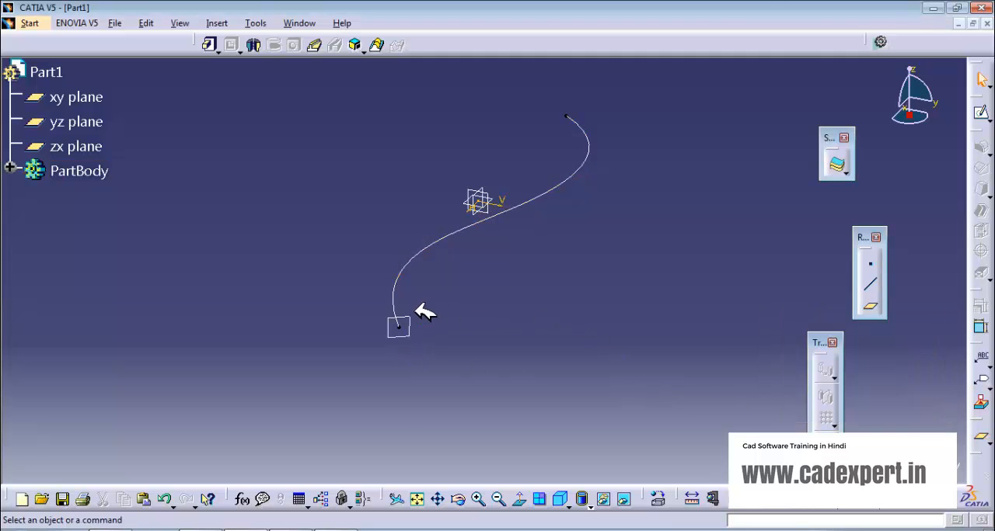
Step: Sketch a wide flat rectangle on the new plane at the curve's endpoint, with a narrower rectangle about 15 mm tall on its top edge
{"action": "left_click", "coordinate": [982, 112]}
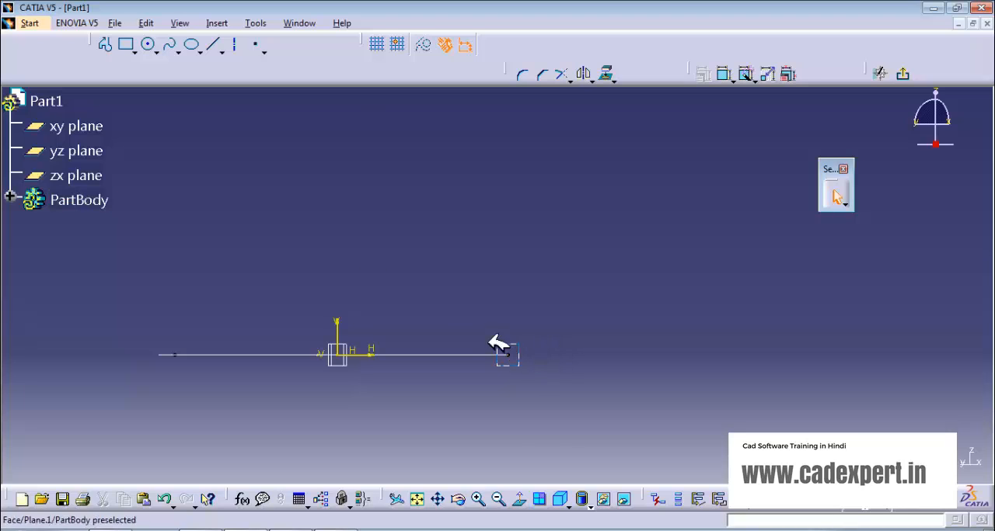
{"action": "left_click", "coordinate": [128, 44]}
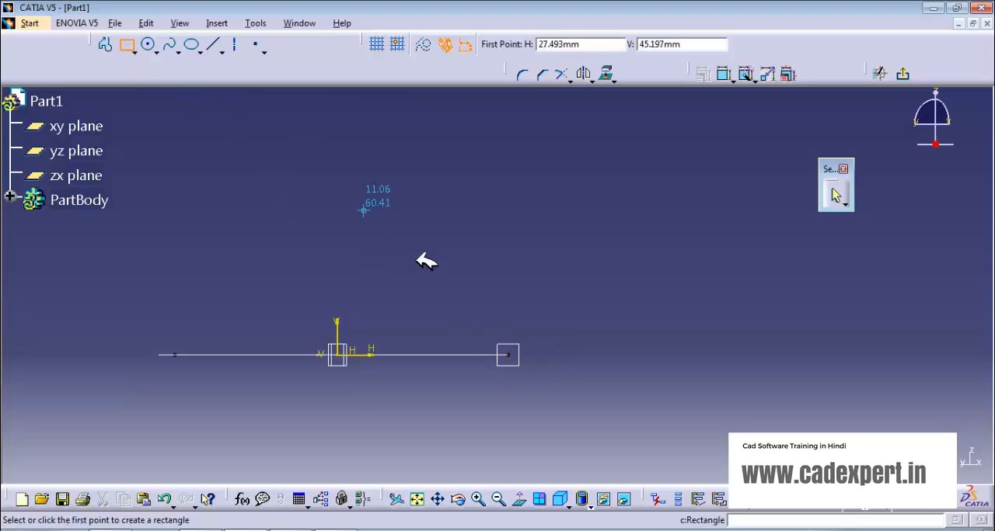
{"action": "left_click", "coordinate": [480, 341]}
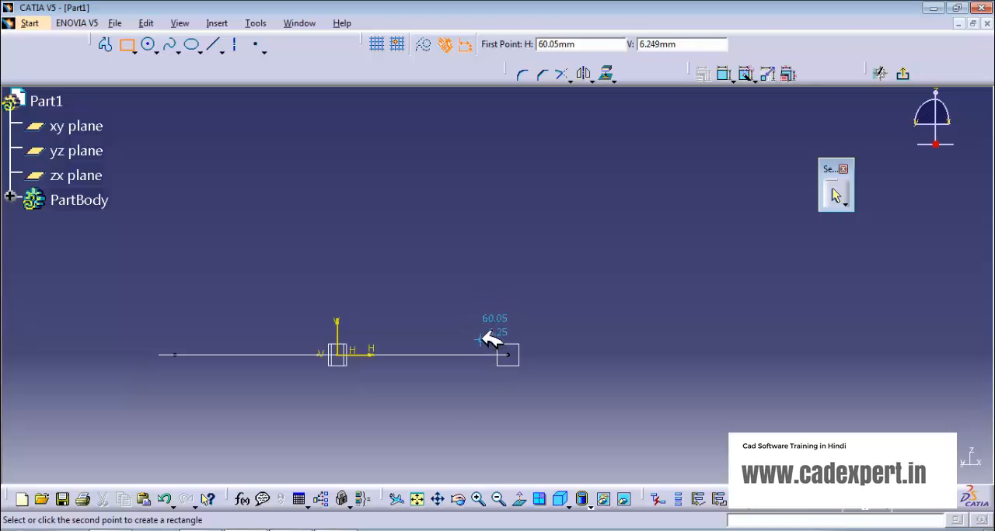
{"action": "left_click", "coordinate": [533, 355]}
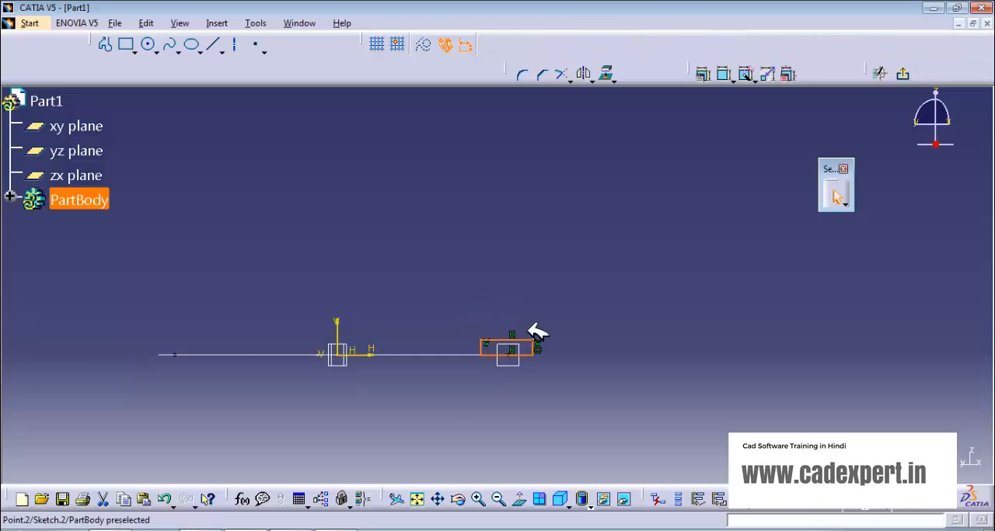
{"action": "left_click", "coordinate": [127, 44]}
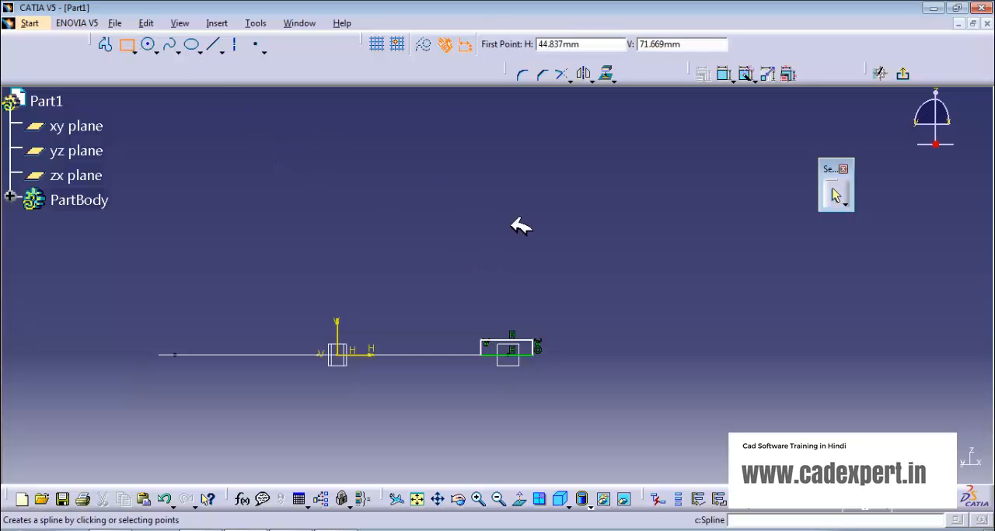
{"action": "left_click", "coordinate": [500, 305]}
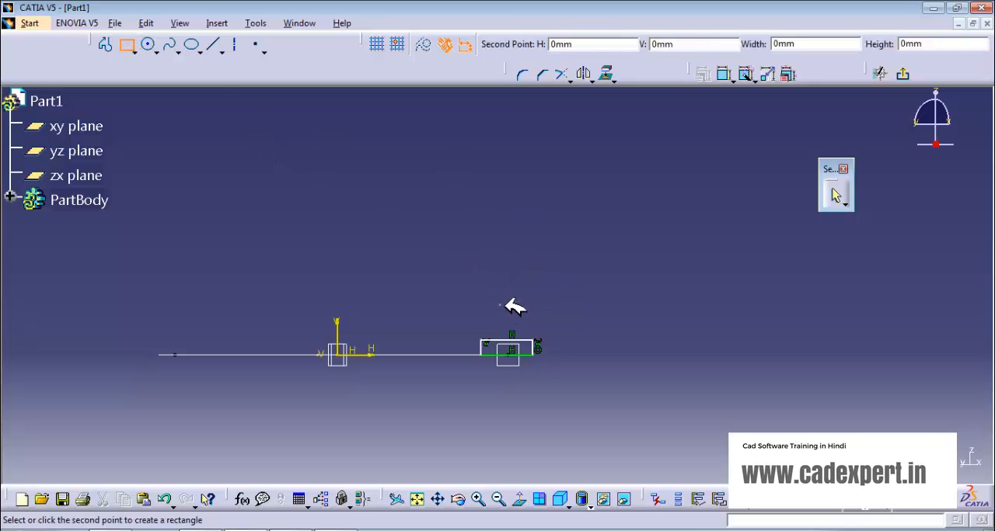
{"action": "left_click", "coordinate": [518, 338]}
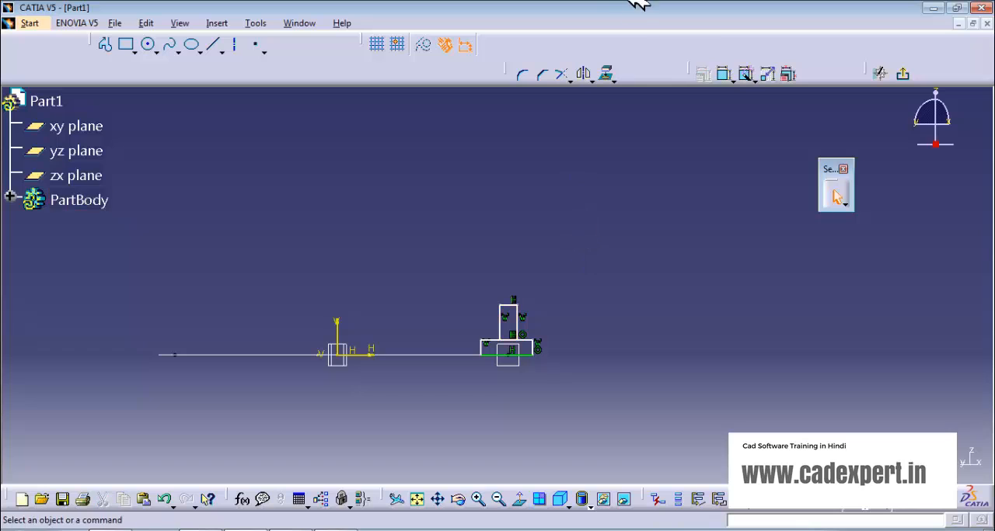
Step: Quick-trim the shared edge segment between the two rectangles to leave a single inverted-T profile
{"action": "left_click", "coordinate": [571, 74]}
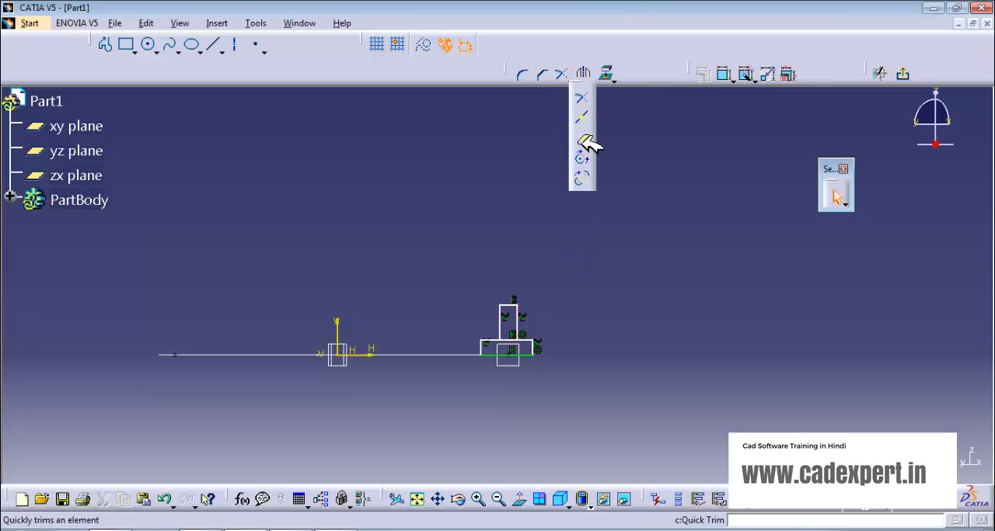
{"action": "left_click", "coordinate": [583, 142]}
{"action": "middle_click_drag", "start_coordinate": [568, 388], "coordinate": [569, 306], "text": "ctrl"}
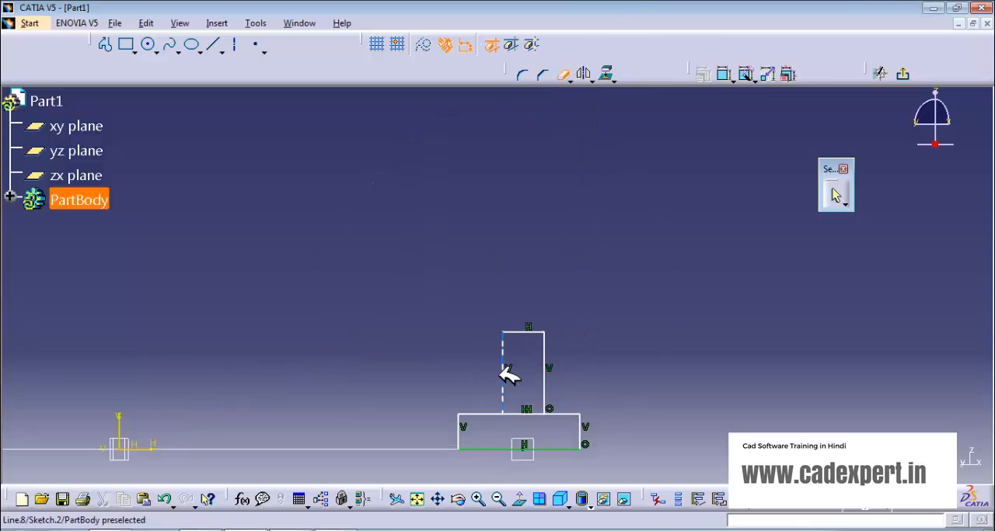
{"action": "middle_click_drag", "start_coordinate": [433, 363], "coordinate": [382, 257]}
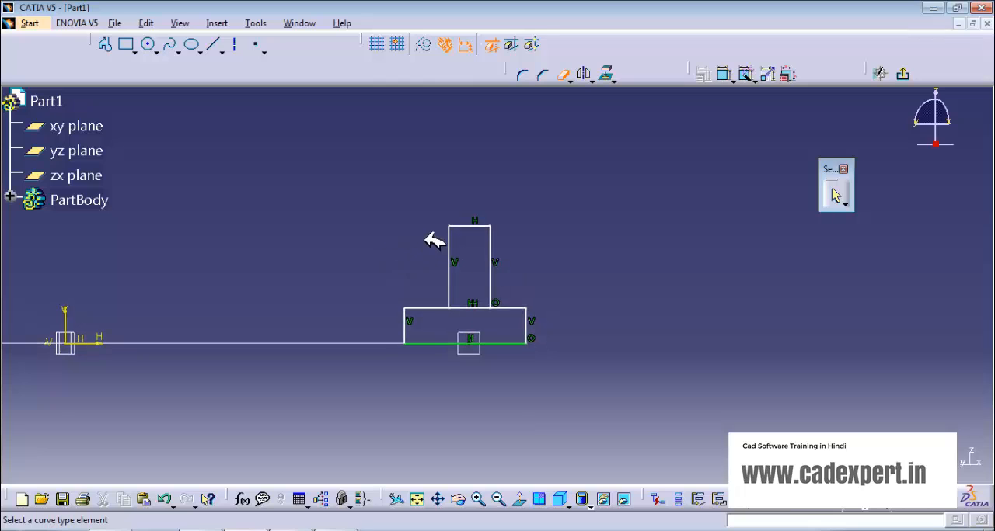
{"action": "left_click", "coordinate": [472, 307]}
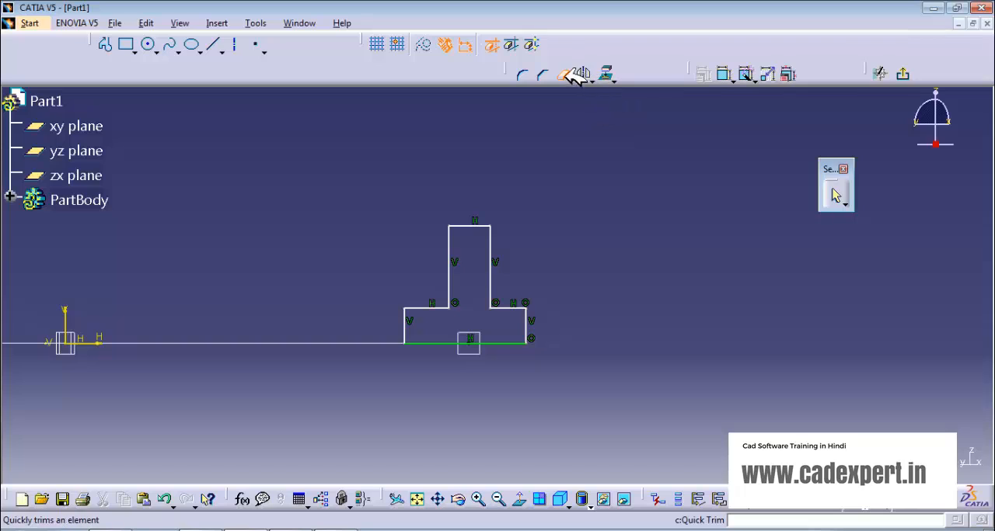
Step: Dimension the vertical distance from the curve's endpoint to the top edge of the T profile
{"action": "left_click", "coordinate": [730, 71]}
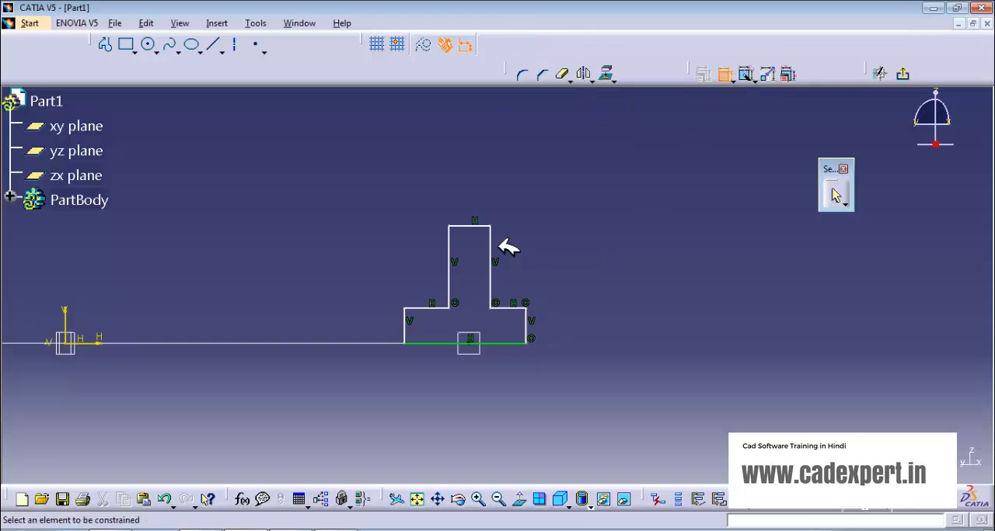
{"action": "left_click", "coordinate": [472, 343]}
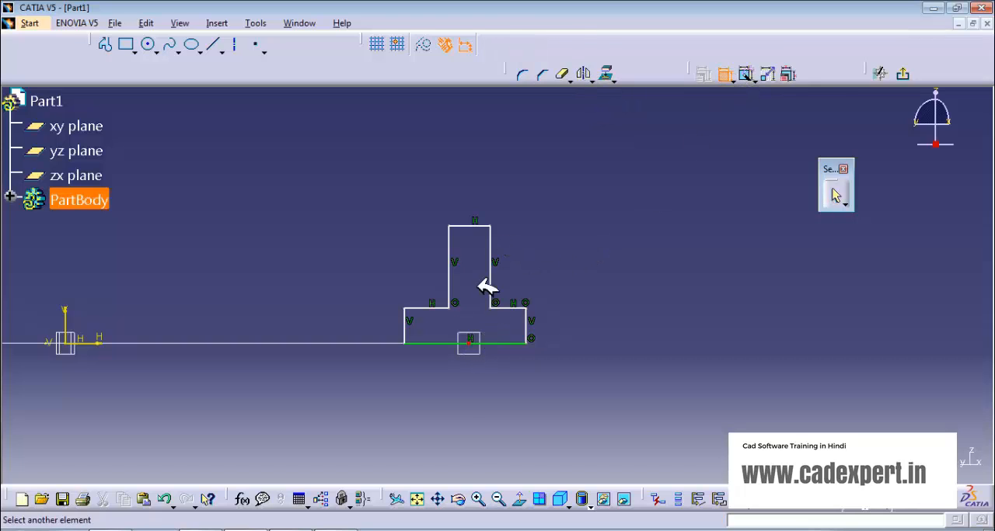
{"action": "left_click", "coordinate": [476, 227]}
{"action": "left_click", "coordinate": [474, 291]}
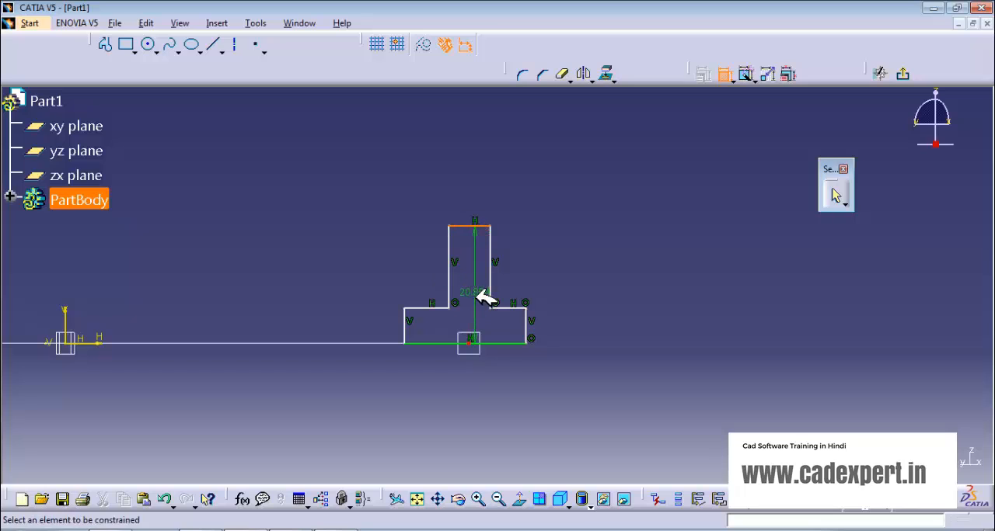
Step: Dimension the distance from the curve's endpoint to the base's right edge, and the length of the stem's right edge
{"action": "left_click", "coordinate": [474, 342]}
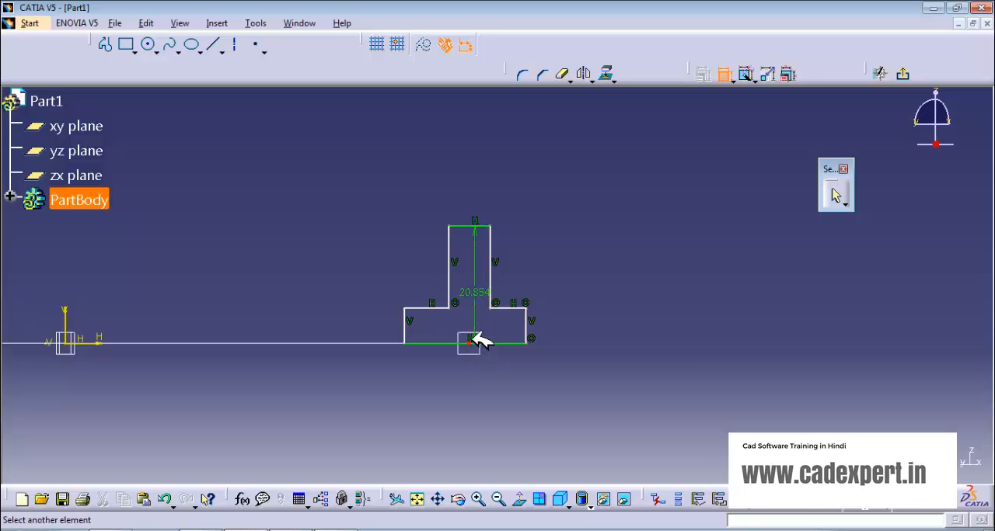
{"action": "left_click", "coordinate": [529, 329]}
{"action": "left_click", "coordinate": [501, 330]}
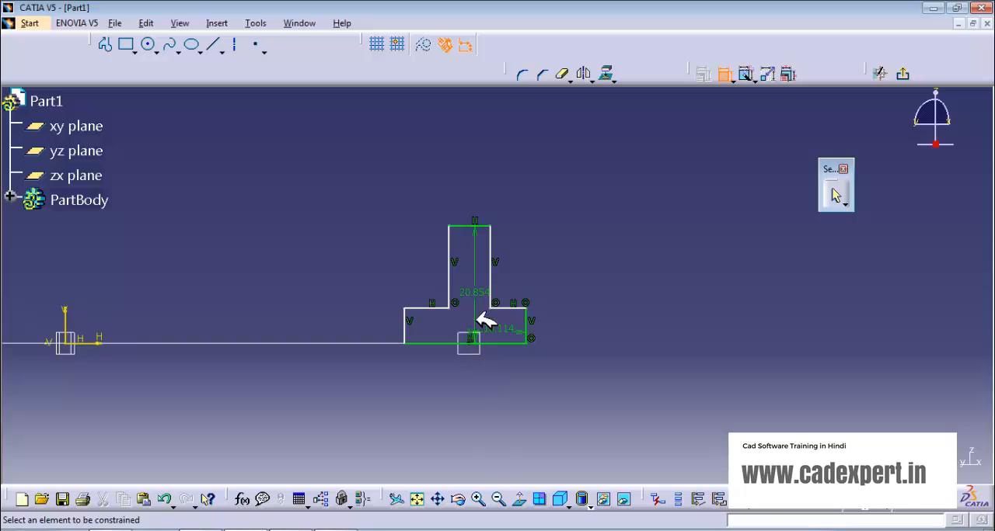
{"action": "left_click", "coordinate": [490, 276]}
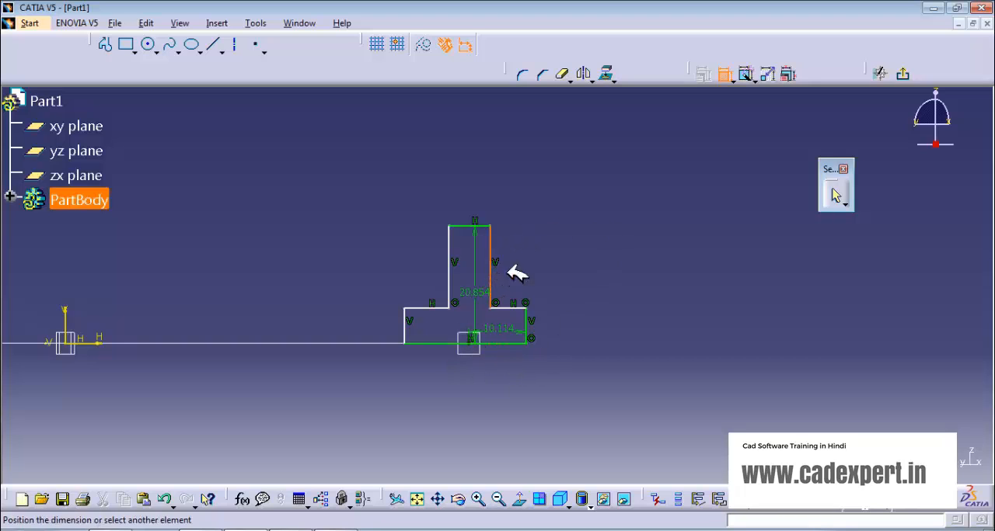
{"action": "left_click", "coordinate": [546, 266]}
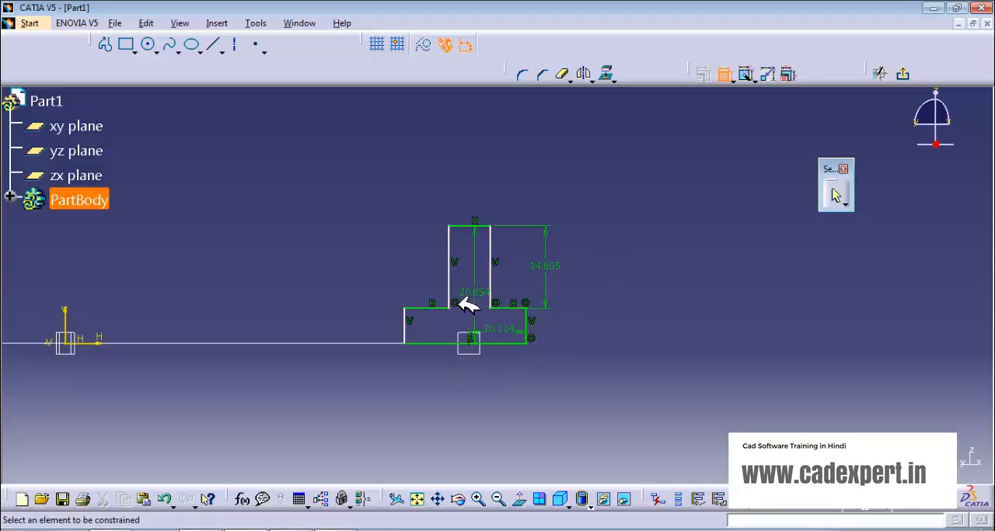
{"action": "left_click", "coordinate": [409, 323]}
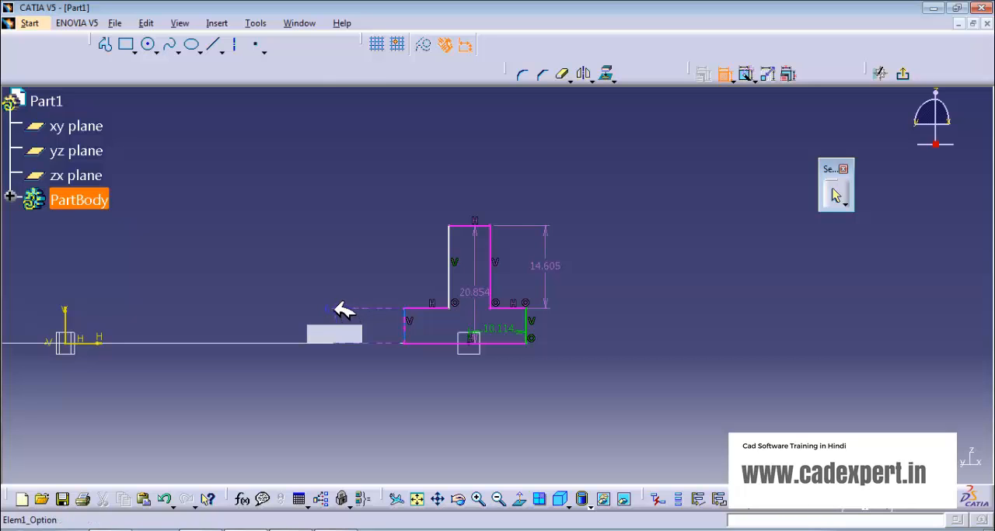
{"action": "right_click", "coordinate": [342, 311]}
{"action": "left_click", "coordinate": [362, 298]}
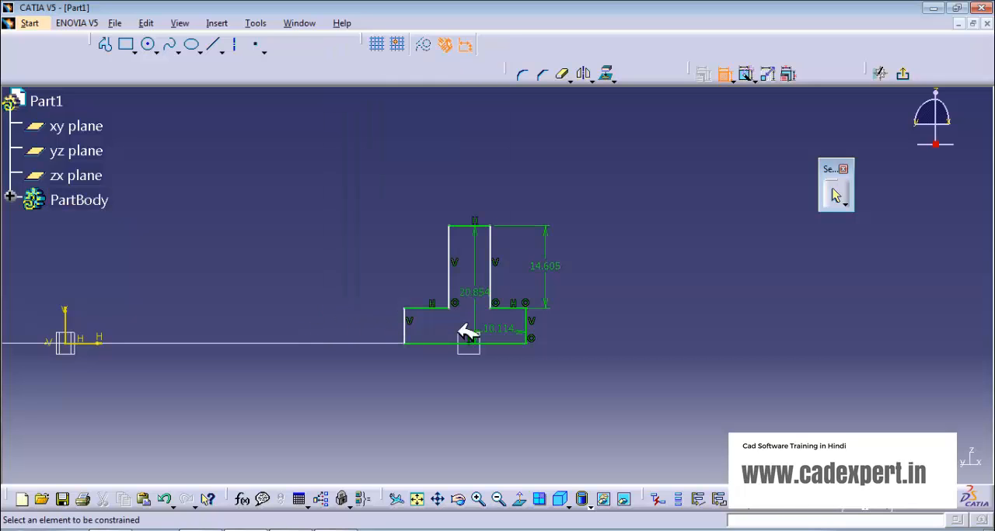
Step: Exit the profile sketch and create a rib with the inverted-T sketch as profile, the spline as center curve and the Keep angle option
{"action": "left_click", "coordinate": [906, 75]}
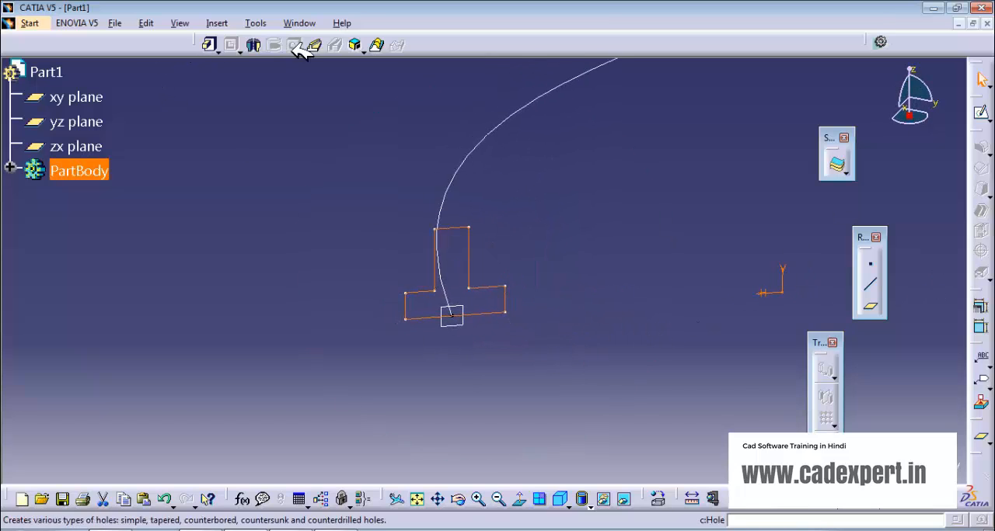
{"action": "middle_click_drag", "start_coordinate": [494, 267], "coordinate": [341, 298]}
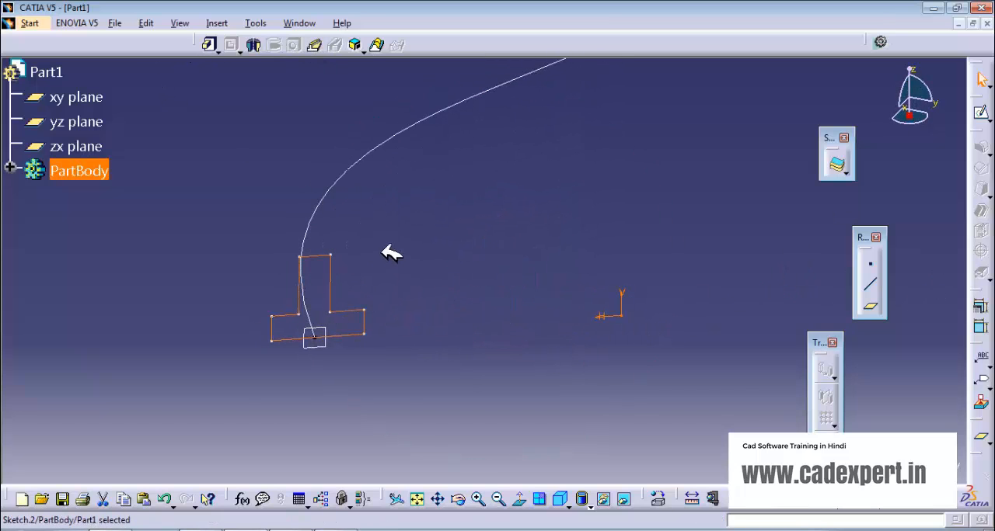
{"action": "middle_click_drag", "start_coordinate": [390, 265], "coordinate": [347, 269]}
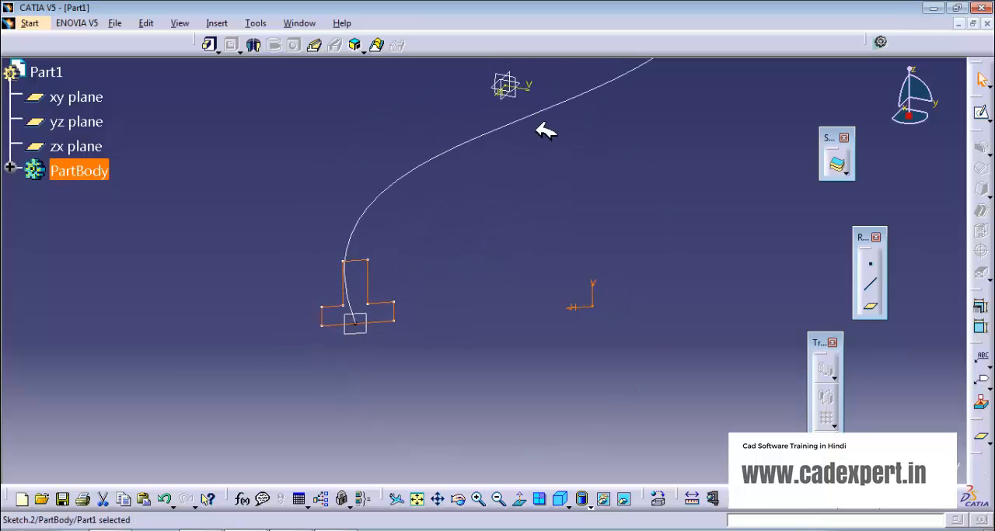
{"action": "middle_click_drag", "start_coordinate": [544, 132], "coordinate": [378, 349]}
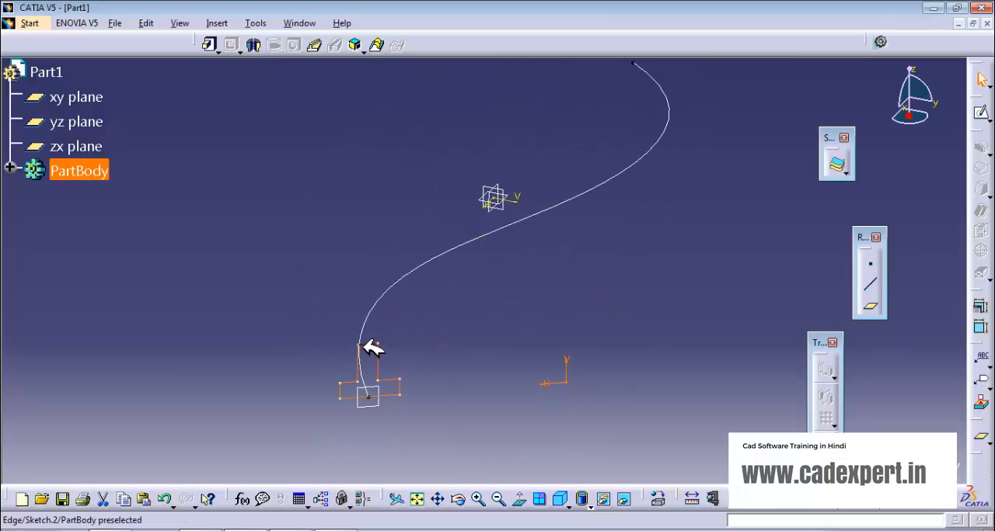
{"action": "left_click", "coordinate": [430, 262]}
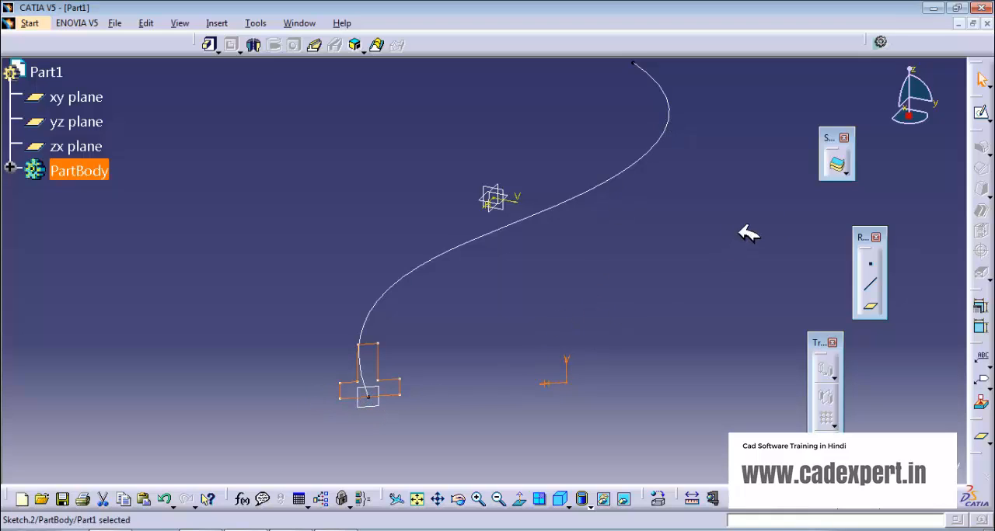
{"action": "left_click", "coordinate": [314, 44]}
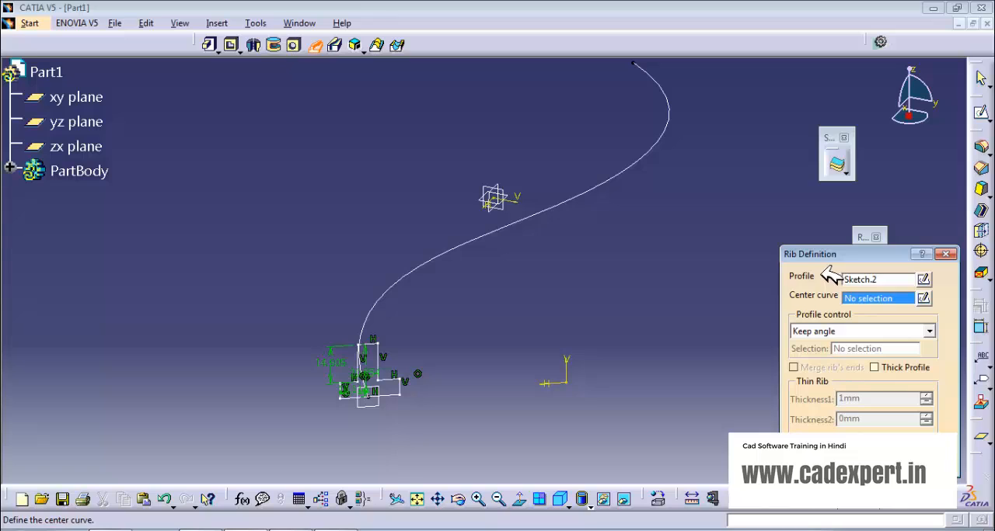
{"action": "left_click", "coordinate": [878, 281]}
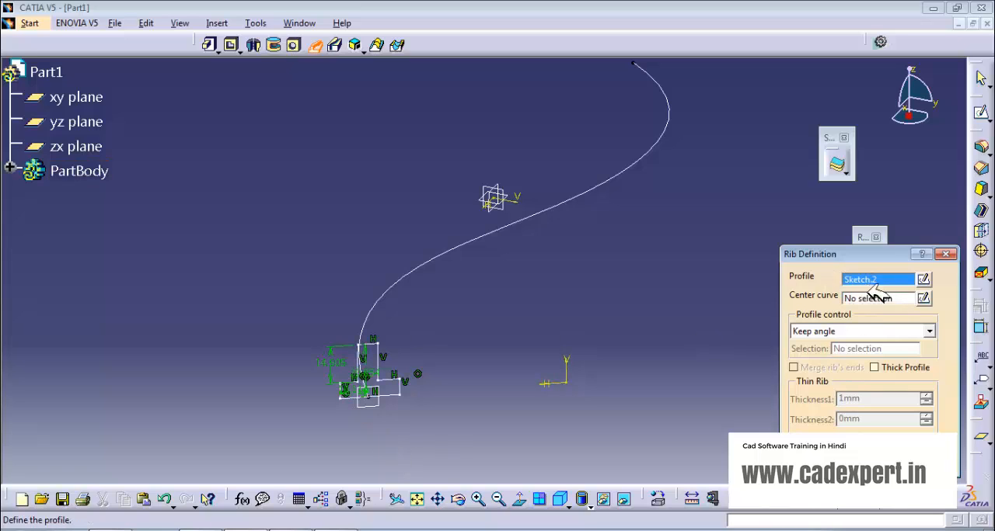
{"action": "left_click", "coordinate": [399, 390]}
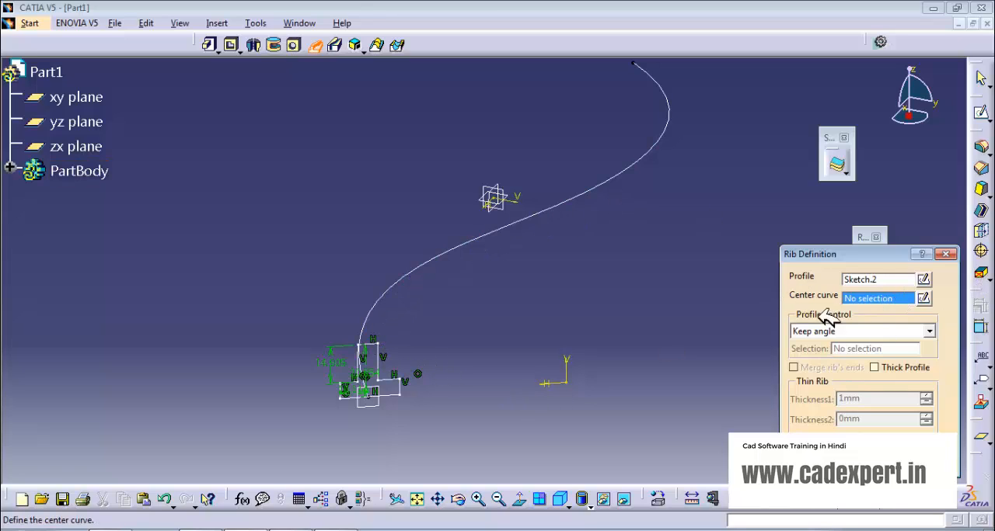
{"action": "left_click", "coordinate": [503, 241]}
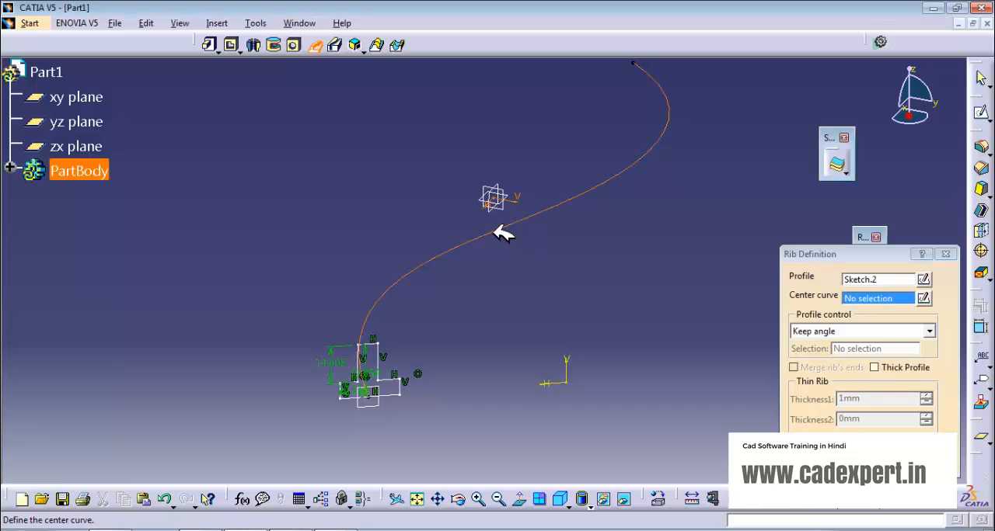
{"action": "middle_click_drag", "start_coordinate": [531, 349], "coordinate": [526, 377]}
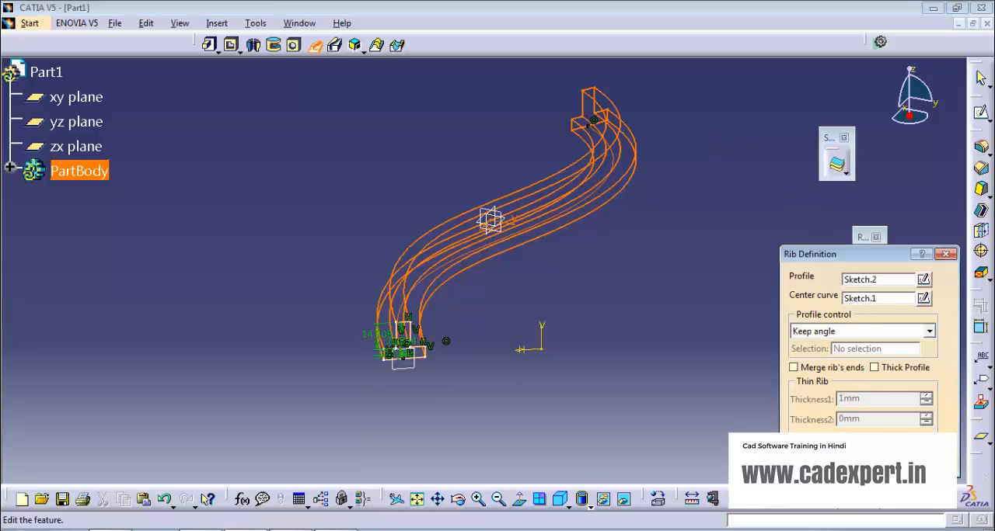
{"action": "left_click", "coordinate": [825, 464]}
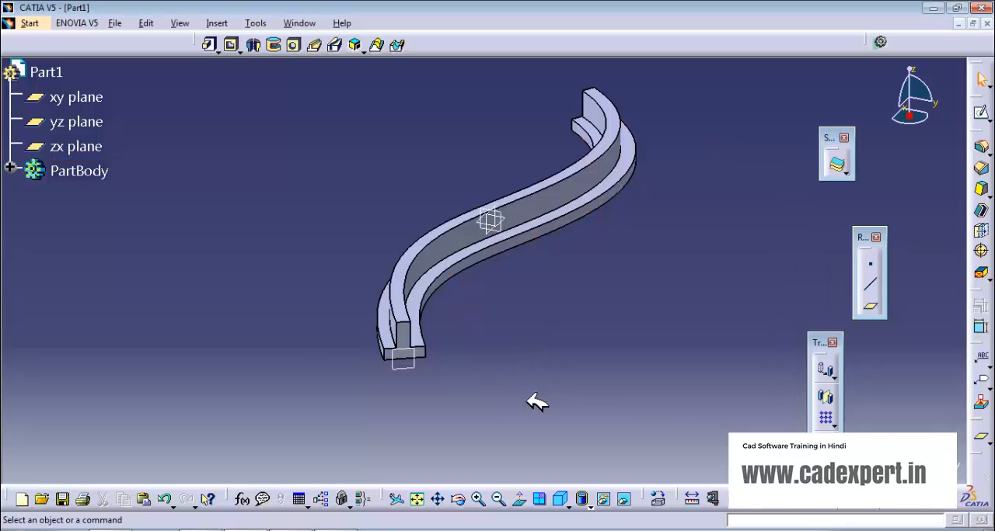
{"action": "middle_click_drag", "start_coordinate": [529, 400], "coordinate": [518, 381]}
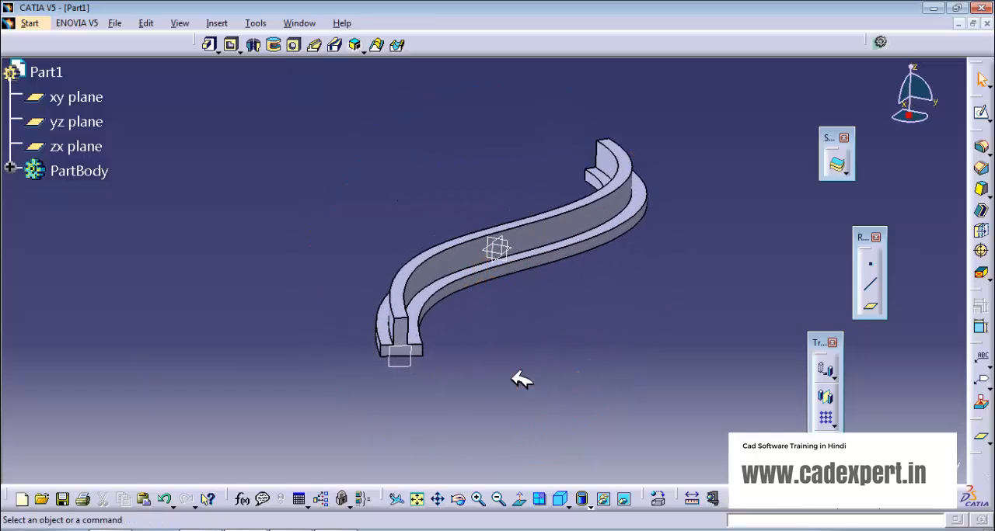
{"action": "left_click", "coordinate": [317, 45]}
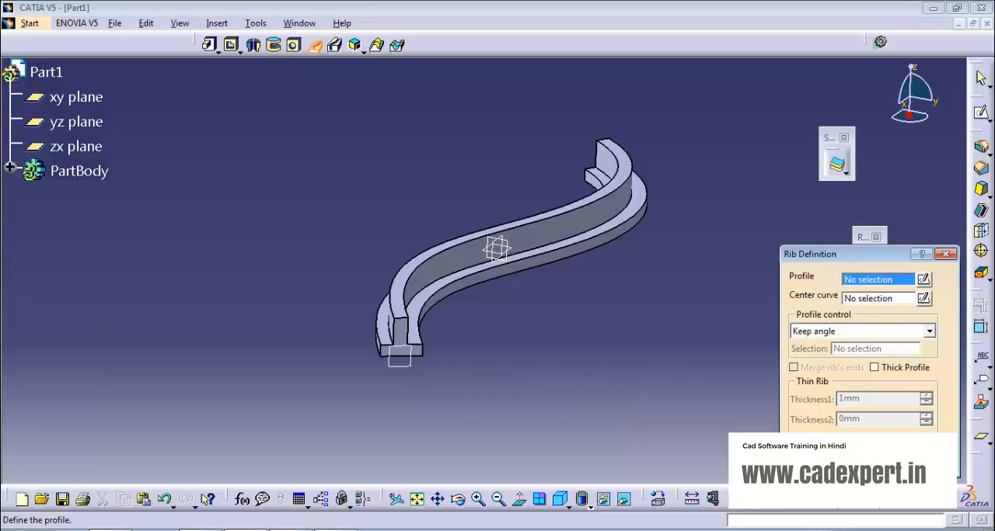
{"action": "left_click", "coordinate": [945, 255]}
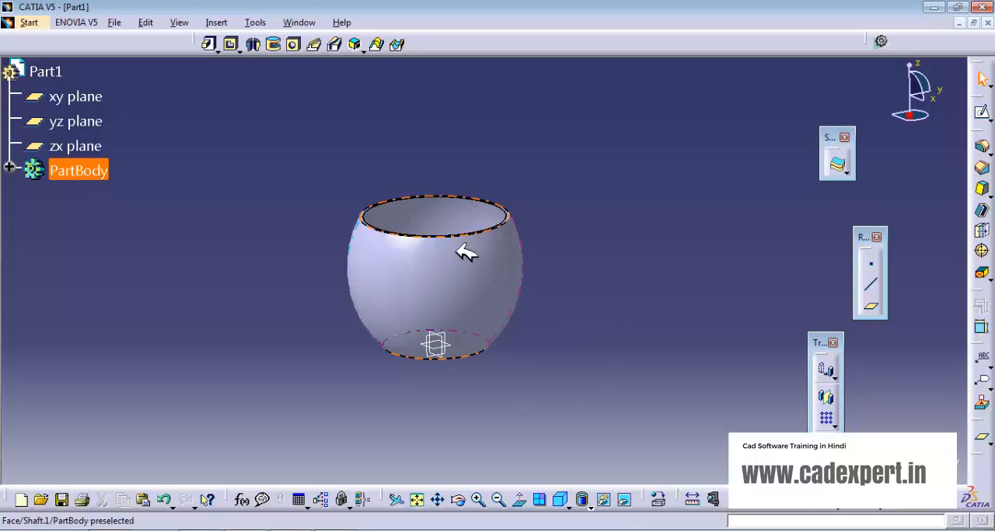
Step: Sketch a three-point spline on the yz plane as a handle path bowing outward beside the cup, from near its rim to near its base
{"action": "middle_click_drag", "start_coordinate": [533, 289], "coordinate": [550, 243]}
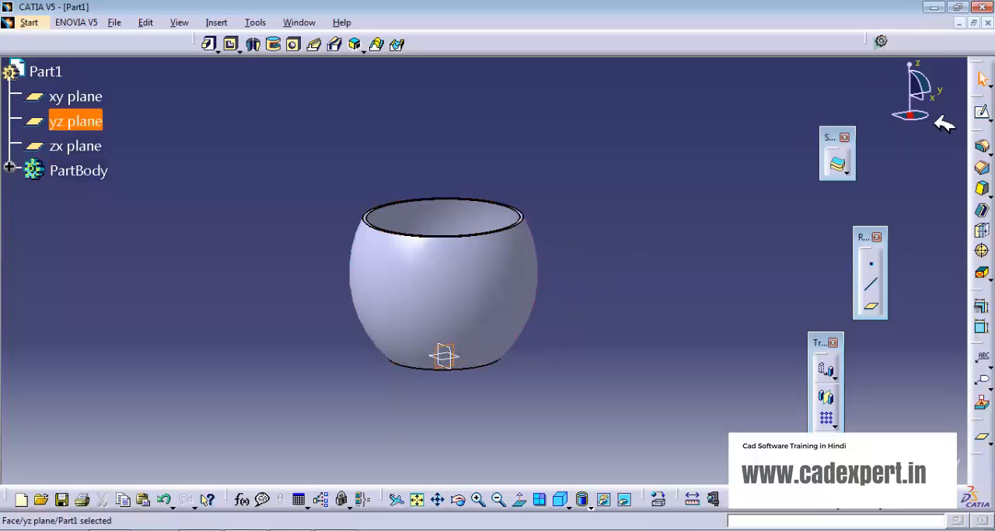
{"action": "left_click", "coordinate": [984, 113]}
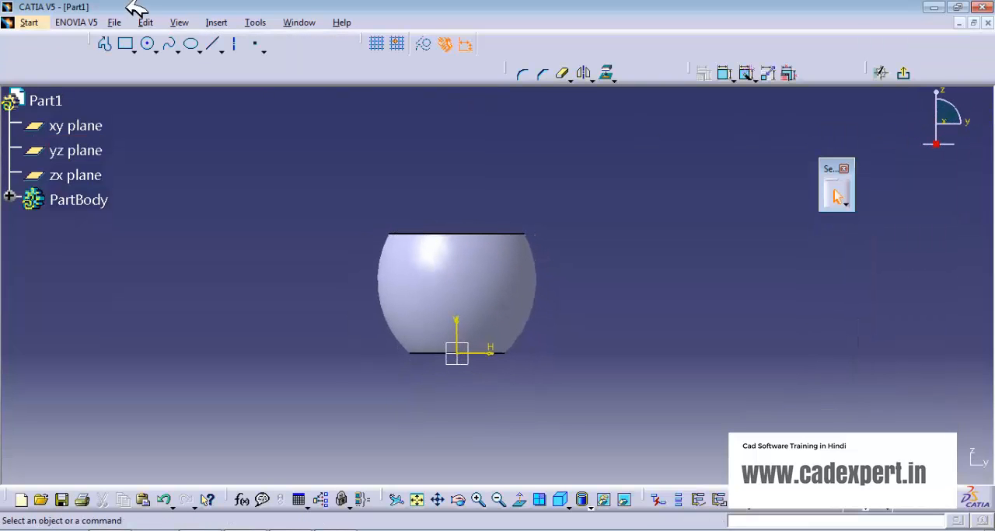
{"action": "left_click", "coordinate": [169, 44]}
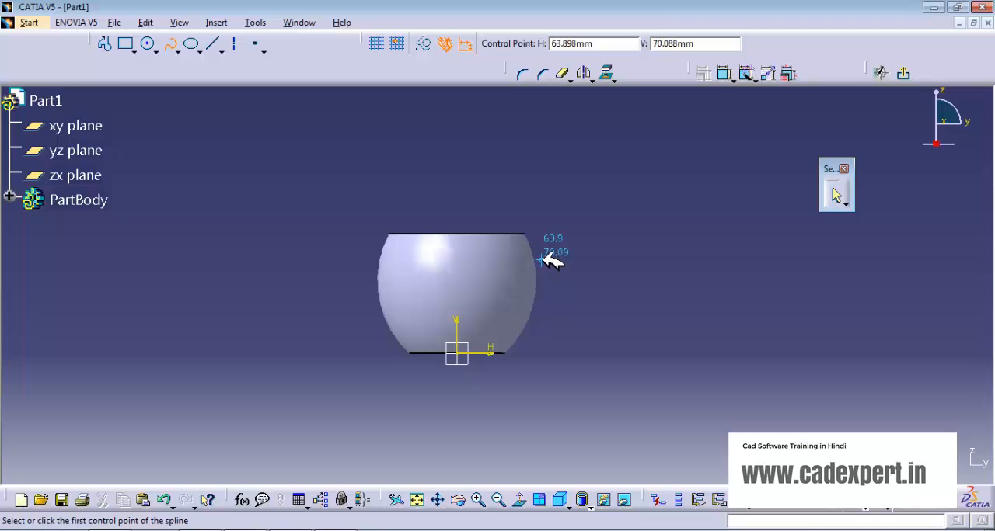
{"action": "left_click", "coordinate": [542, 257]}
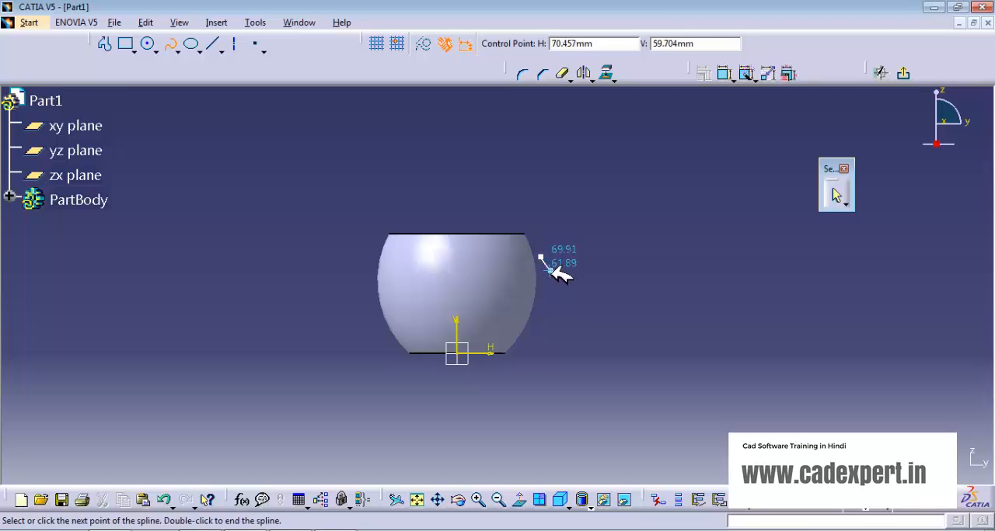
{"action": "left_click", "coordinate": [554, 283]}
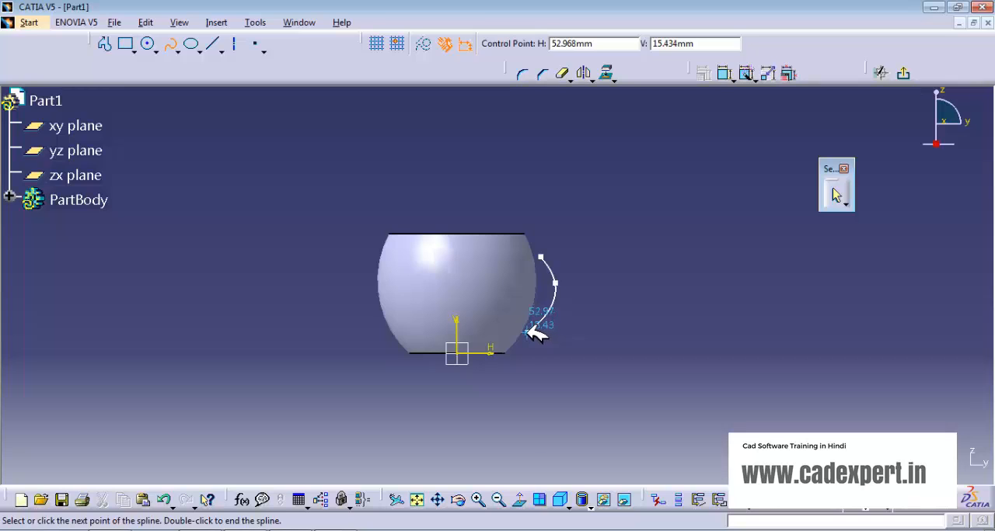
{"action": "left_click", "coordinate": [526, 332]}
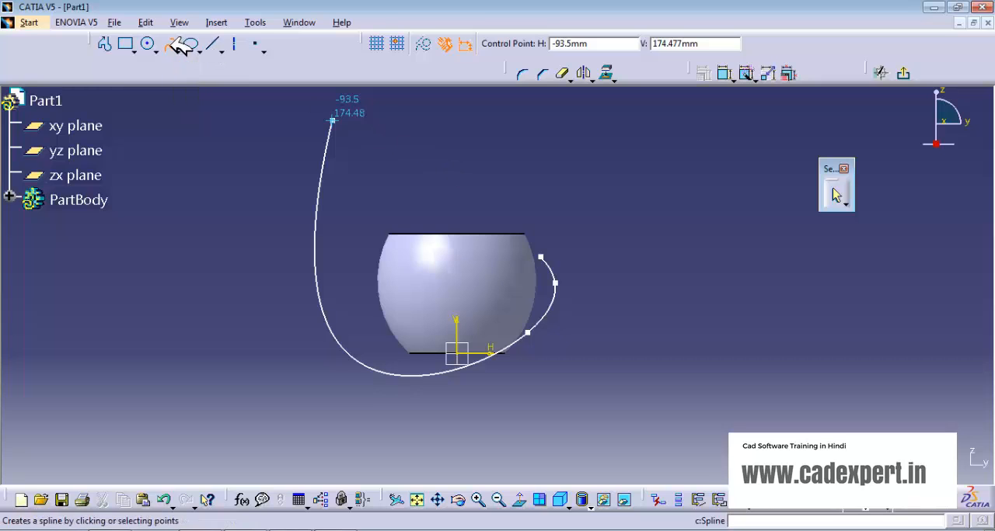
{"action": "left_click", "coordinate": [168, 45]}
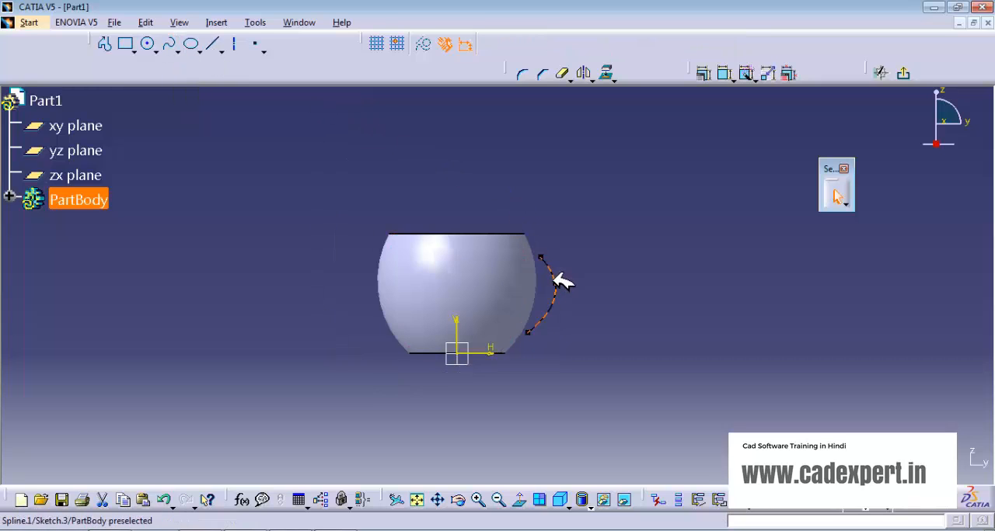
Step: Pull the handle spline's middle control point further outward, move both endpoints closer to the cup wall, and exit the sketch
{"action": "left_click_drag", "start_coordinate": [556, 283], "coordinate": [542, 253]}
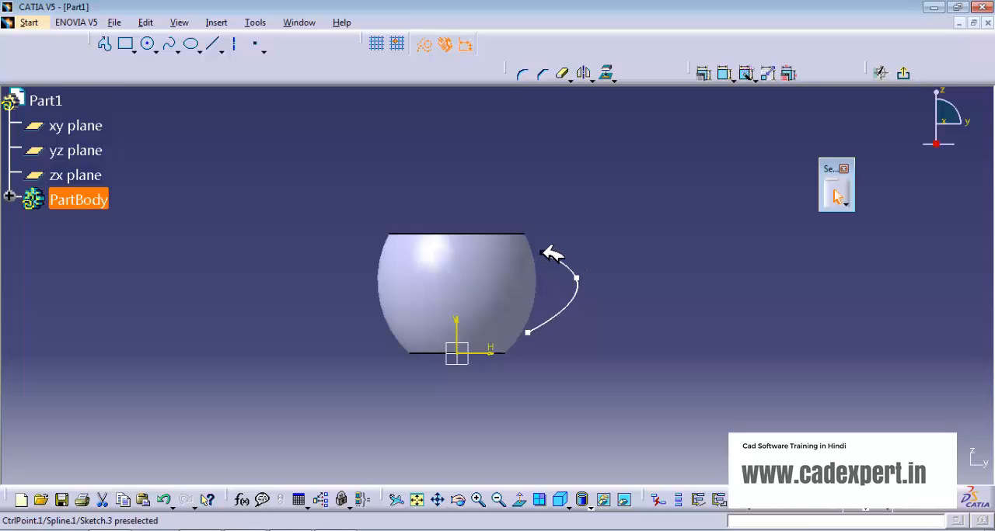
{"action": "left_click", "coordinate": [572, 231]}
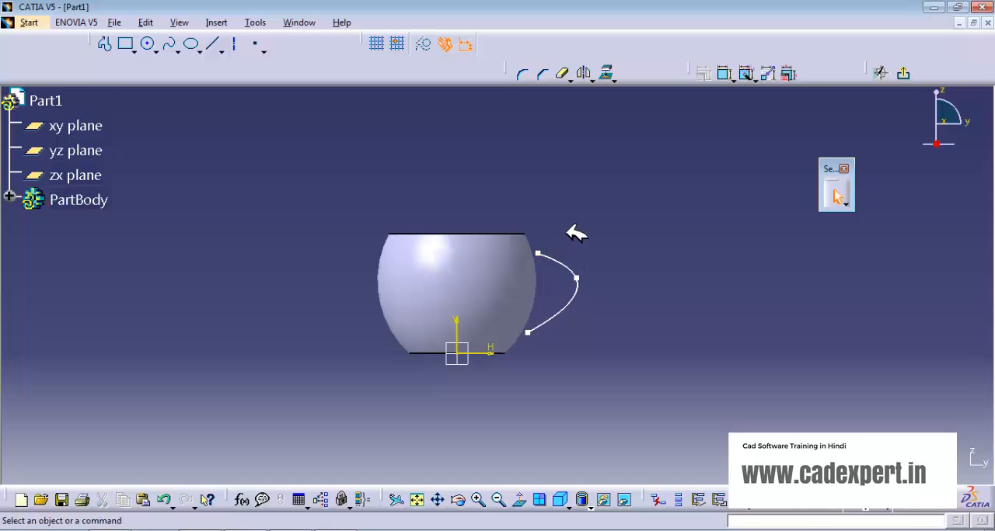
{"action": "left_click", "coordinate": [527, 334]}
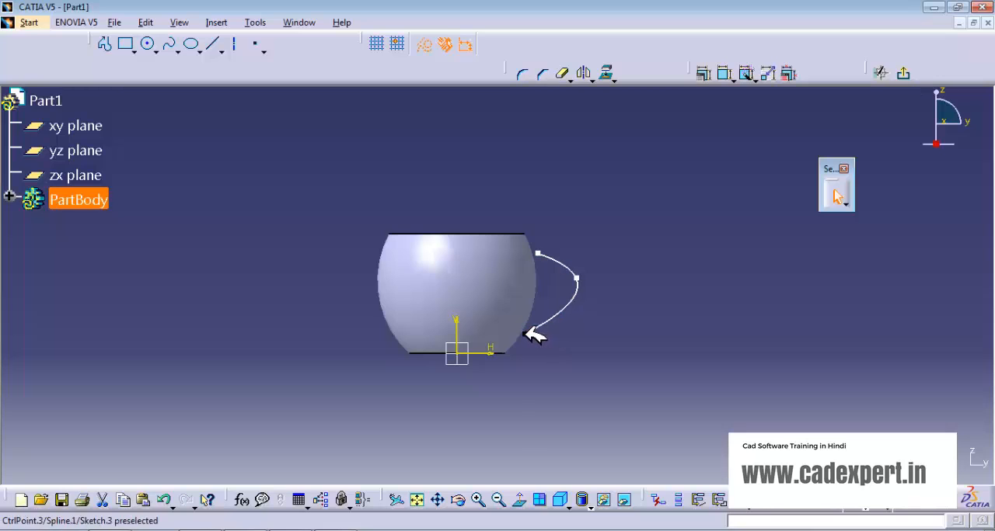
{"action": "left_click", "coordinate": [581, 227]}
{"action": "left_click", "coordinate": [905, 74]}
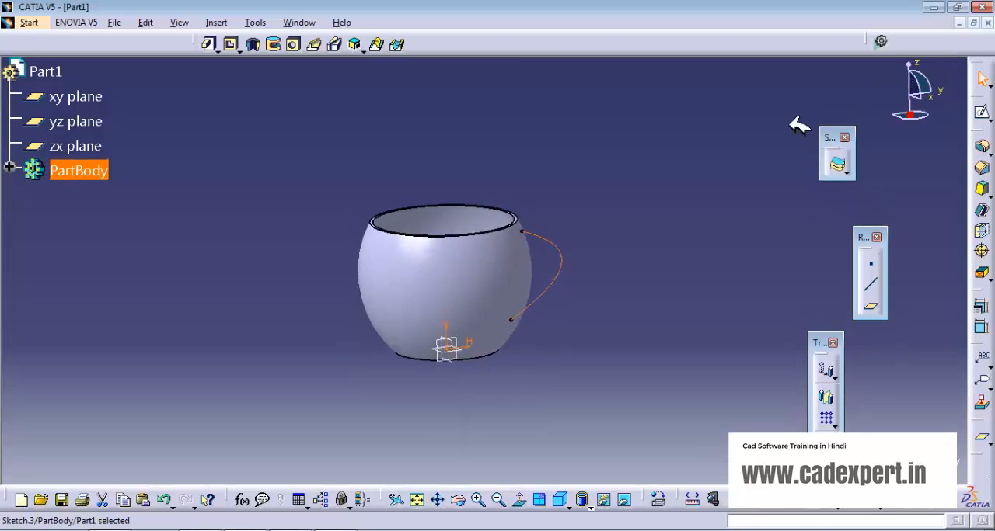
Step: Create a reference plane normal to the handle spline at its upper endpoint
{"action": "mouse_move", "coordinate": [604, 268]}
{"action": "middle_mouse_down"}
{"action": "mouse_move", "coordinate": [464, 296]}
{"action": "mouse_move", "coordinate": [493, 222]}
{"action": "mouse_move", "coordinate": [533, 226]}
{"action": "mouse_move", "coordinate": [502, 260]}
{"action": "mouse_move", "coordinate": [526, 256]}
{"action": "middle_mouse_up"}
{"action": "left_click", "coordinate": [544, 226]}
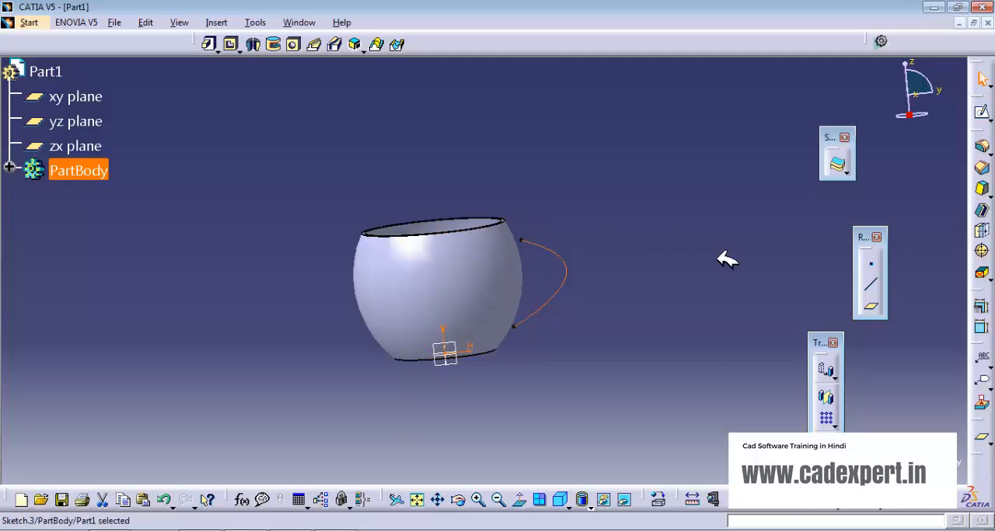
{"action": "left_click", "coordinate": [688, 267]}
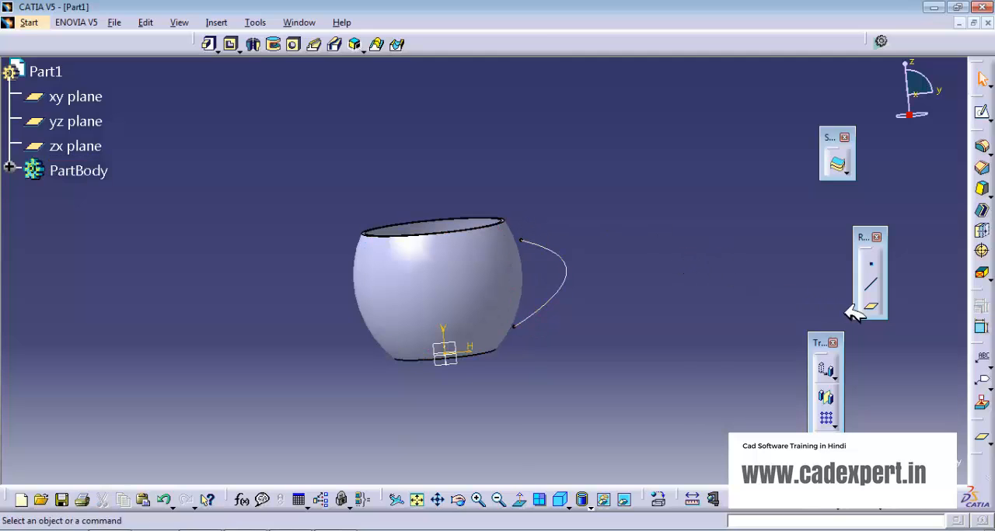
{"action": "left_click", "coordinate": [870, 307]}
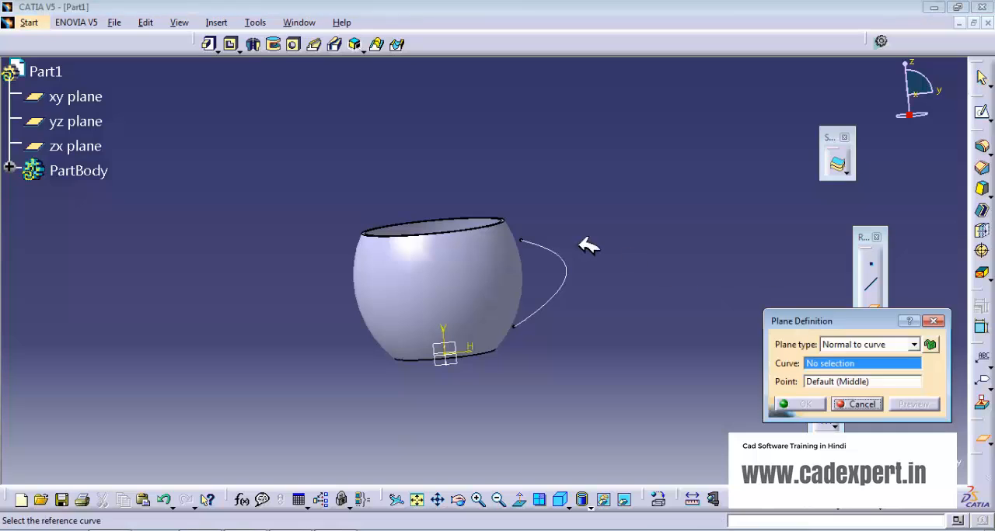
{"action": "left_click", "coordinate": [536, 243]}
{"action": "left_click", "coordinate": [524, 236]}
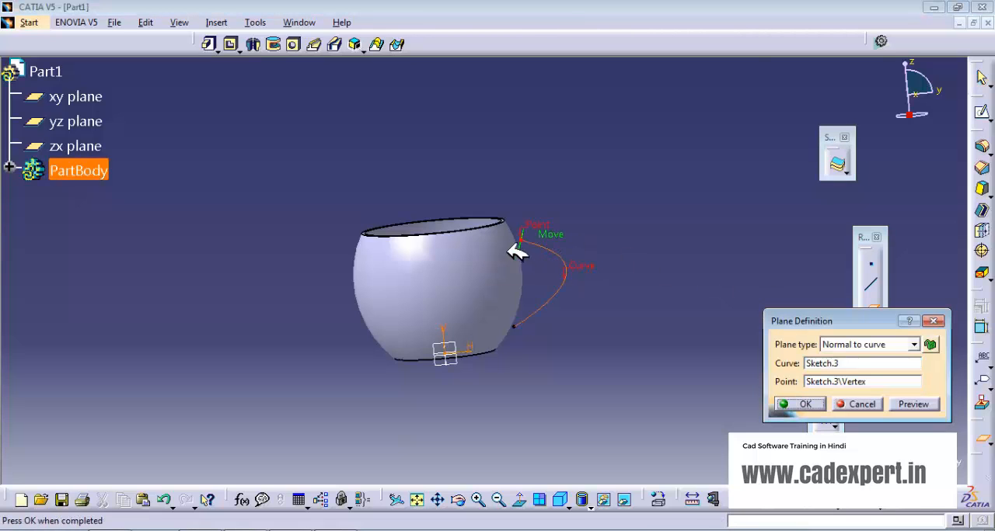
{"action": "left_click", "coordinate": [812, 403]}
Step: Sketch a circle about 10.4 mm in radius on the new plane, centered on the vertical axis above the spline's upper endpoint
{"action": "middle_click_drag", "start_coordinate": [666, 307], "coordinate": [528, 225]}
{"action": "left_click", "coordinate": [528, 225]}
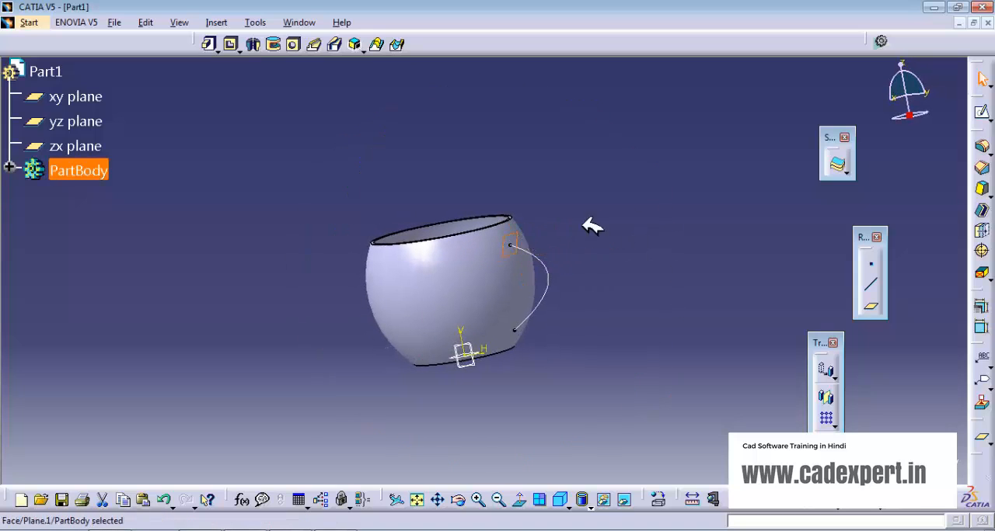
{"action": "left_click", "coordinate": [980, 113]}
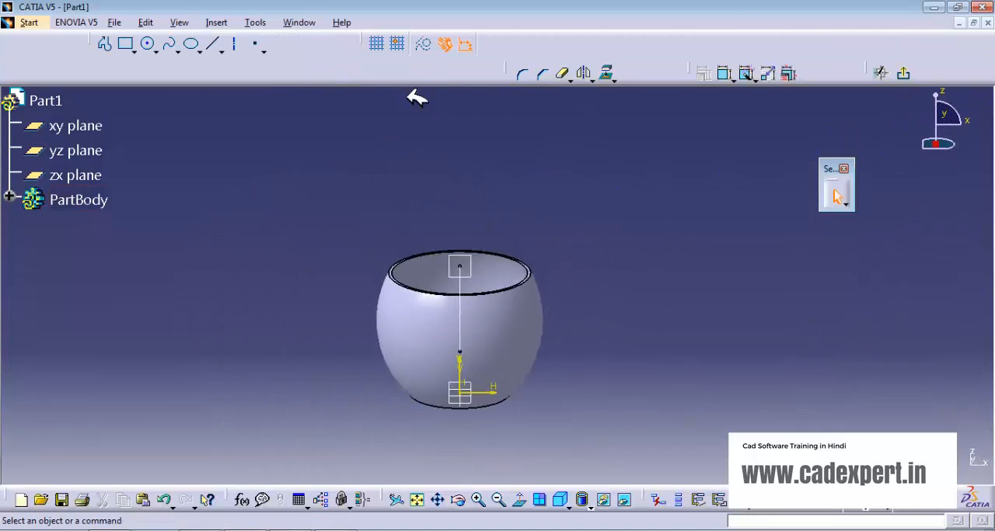
{"action": "left_click", "coordinate": [148, 43]}
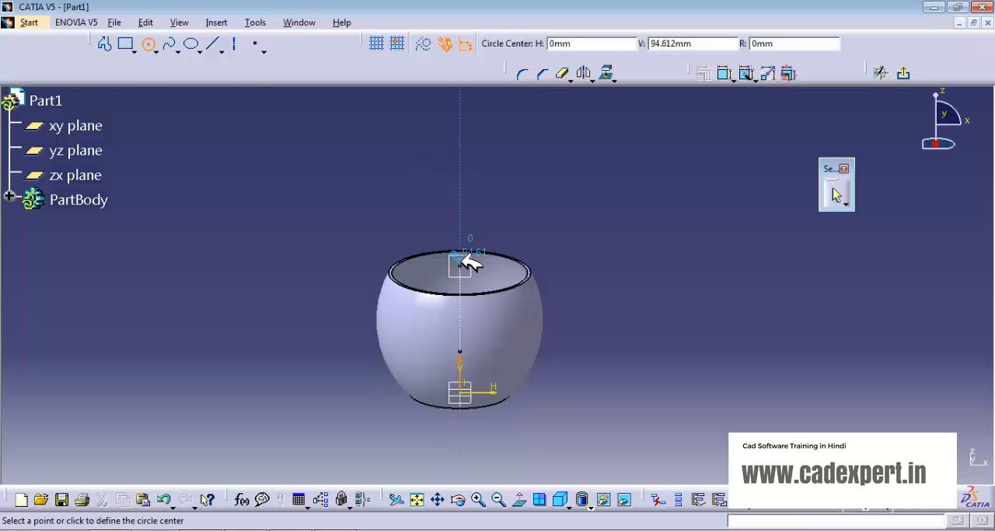
{"action": "left_click", "coordinate": [459, 235]}
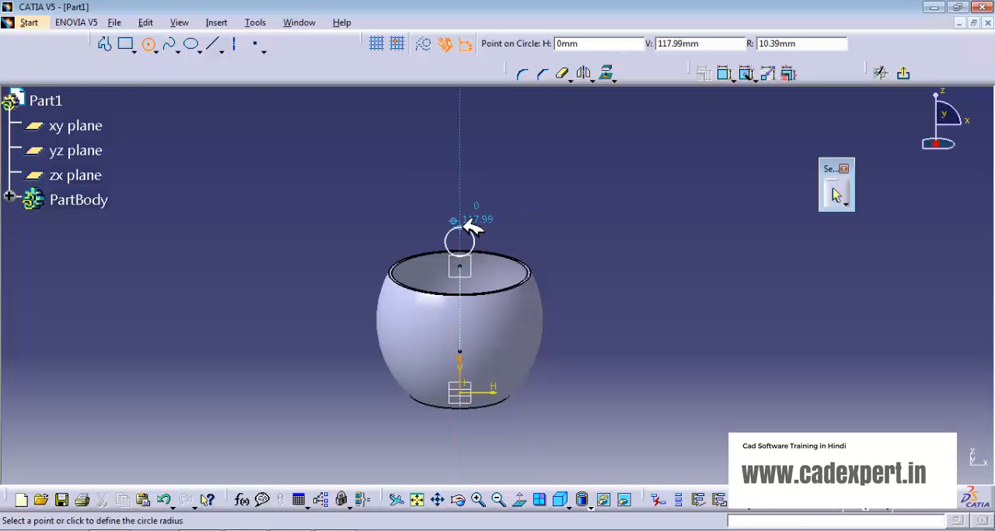
{"action": "left_click", "coordinate": [466, 228]}
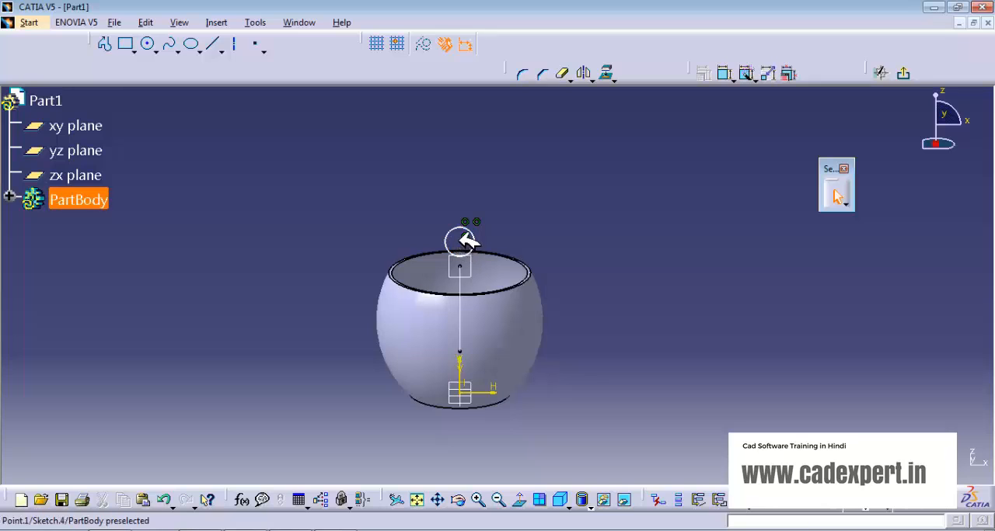
Step: Constrain the handle profile circle's center to coincide with the spline's upper endpoint
{"action": "left_click", "coordinate": [725, 73]}
{"action": "left_click", "coordinate": [471, 260]}
{"action": "right_click", "coordinate": [535, 195]}
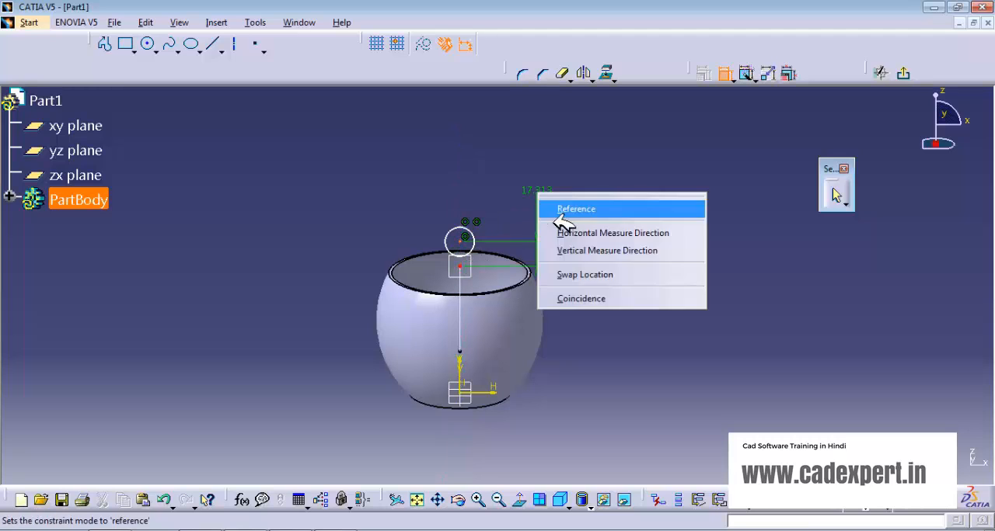
{"action": "left_click", "coordinate": [572, 295]}
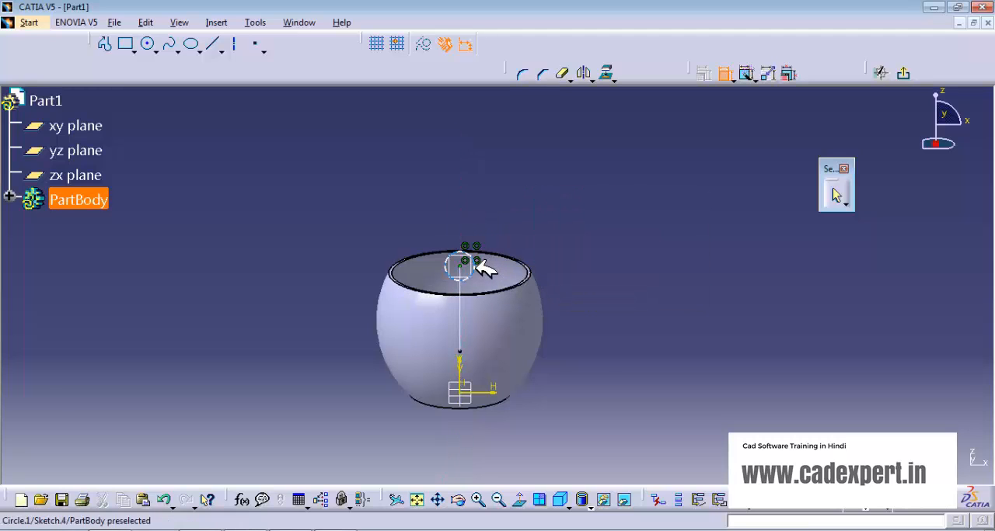
Step: Dimension the profile circle to a diameter of 10 mm and exit the sketch
{"action": "left_click", "coordinate": [465, 264]}
{"action": "left_click", "coordinate": [536, 203]}
{"action": "double_click", "coordinate": [544, 201]}
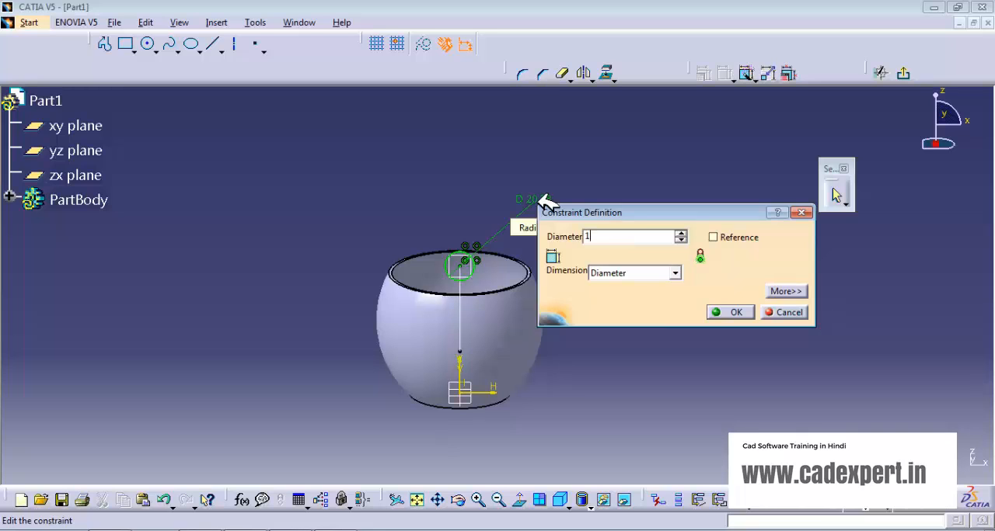
{"action": "left_click", "coordinate": [729, 312]}
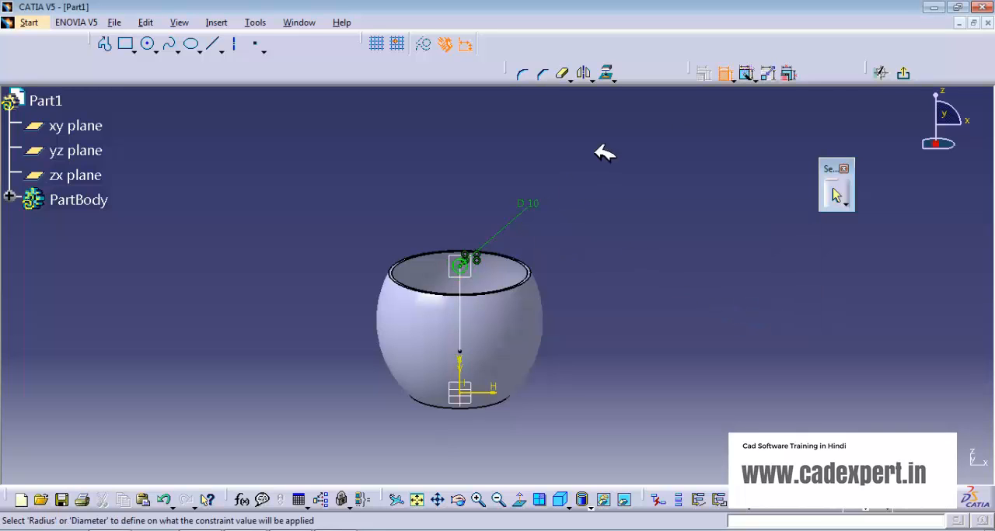
{"action": "left_click", "coordinate": [902, 73]}
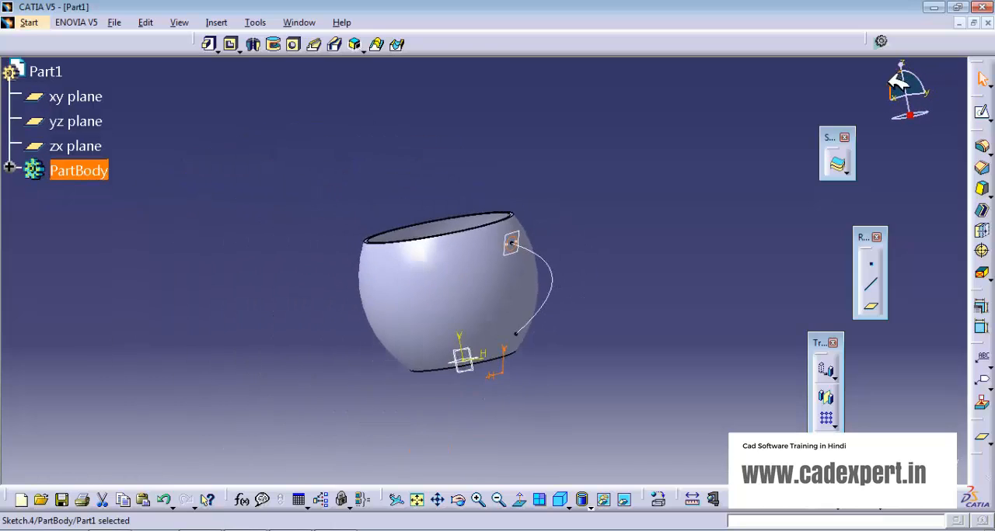
Step: Create the cup handle as a Rib by sweeping the circle sketch along the handle spline, with Keep angle profile control
{"action": "middle_click_drag", "start_coordinate": [455, 282], "coordinate": [475, 256]}
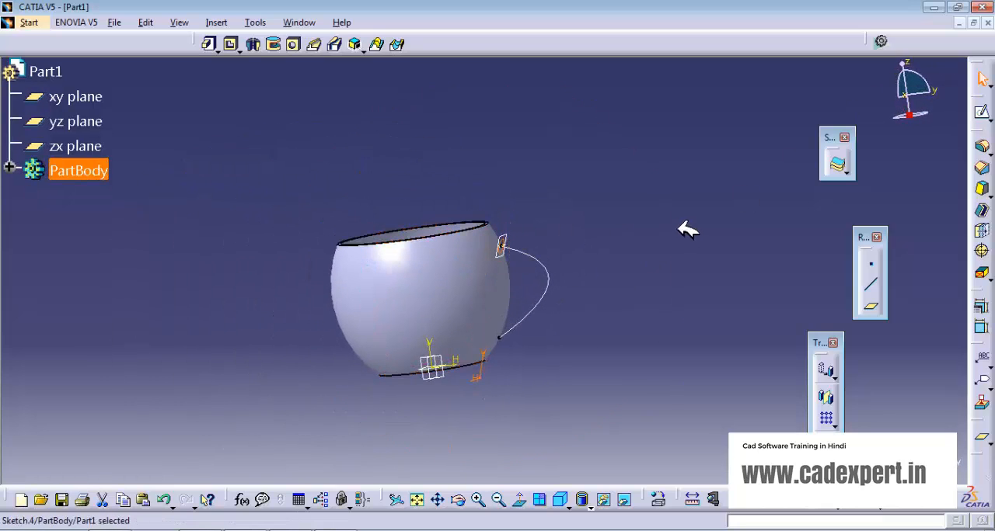
{"action": "left_click", "coordinate": [325, 44]}
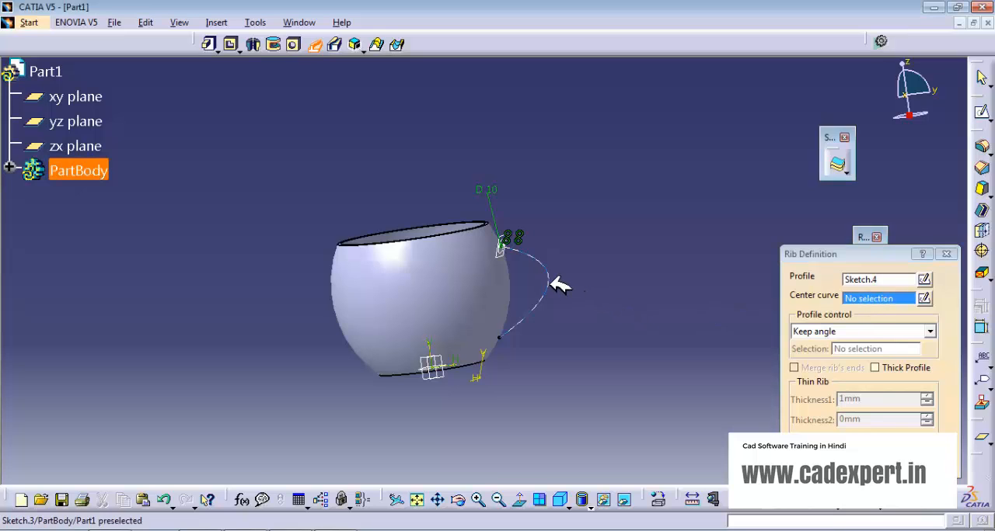
{"action": "left_click", "coordinate": [572, 292]}
{"action": "middle_click_drag", "start_coordinate": [610, 334], "coordinate": [638, 322]}
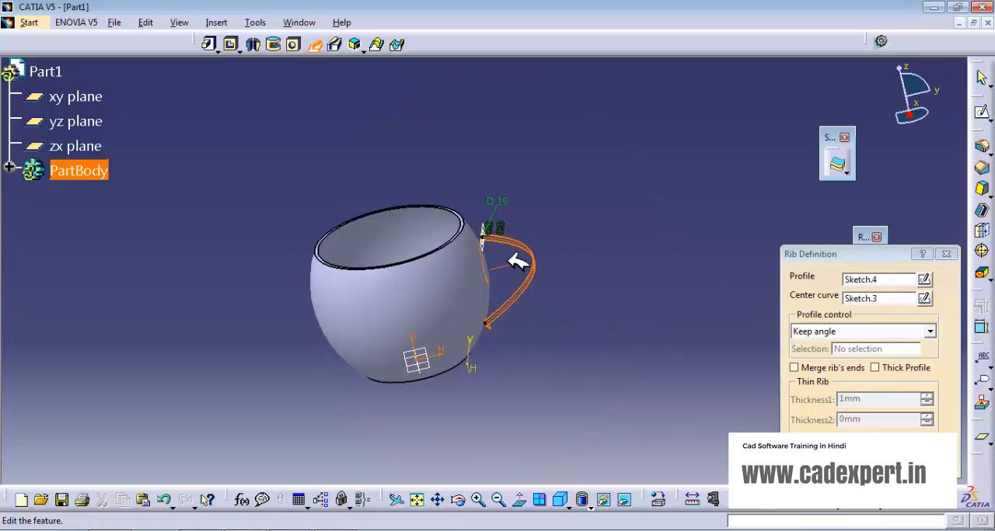
{"action": "middle_click_drag", "start_coordinate": [517, 262], "coordinate": [509, 163], "text": "ctrl"}
{"action": "left_click", "coordinate": [936, 466]}
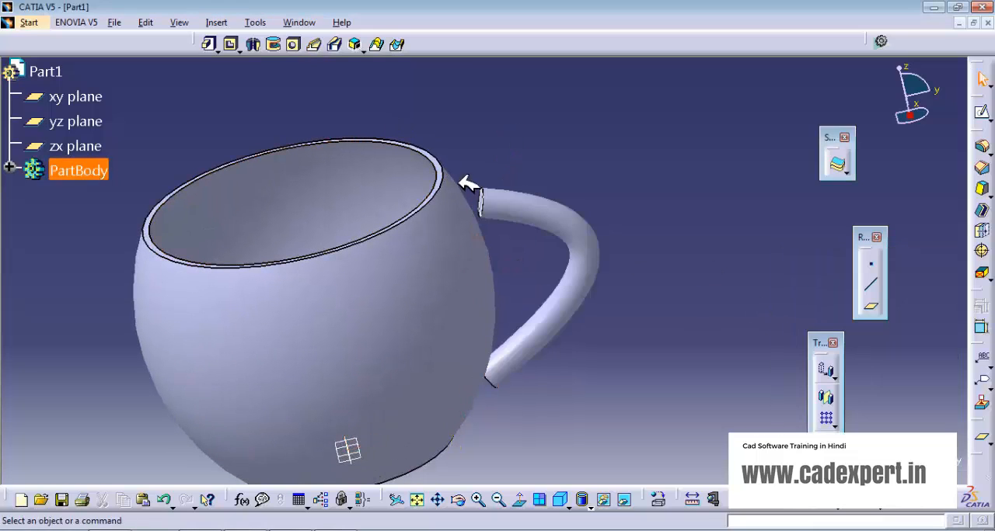
Step: Edit the handle rib to enable Merge rib's ends so that it extends to the cup wall
{"action": "double_click", "coordinate": [545, 207]}
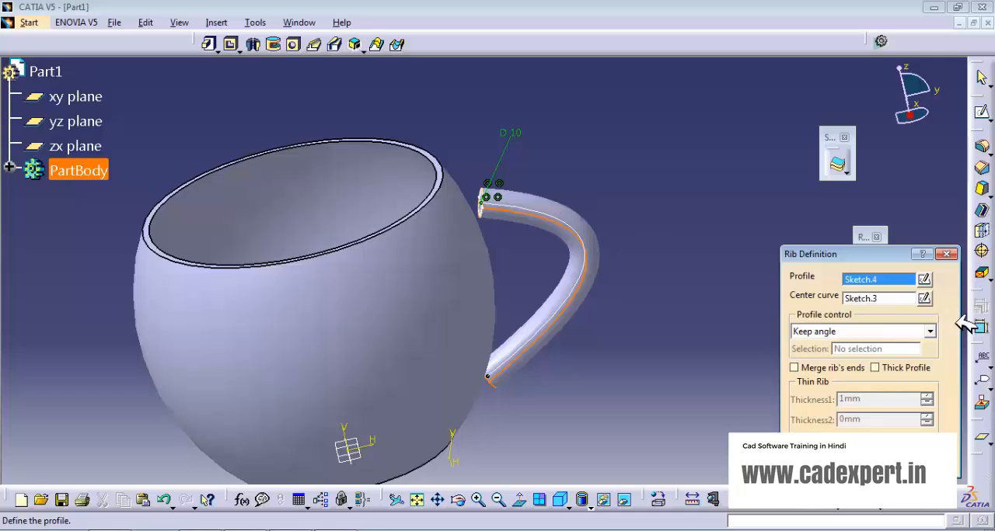
{"action": "left_click", "coordinate": [801, 365]}
{"action": "middle_click_drag", "start_coordinate": [620, 373], "coordinate": [577, 325]}
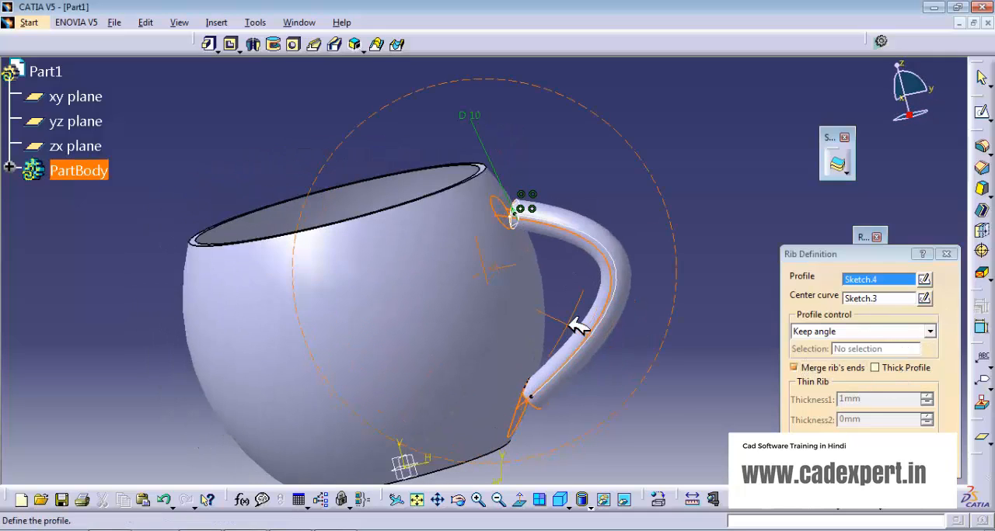
{"action": "middle_click_drag", "start_coordinate": [433, 294], "coordinate": [433, 290]}
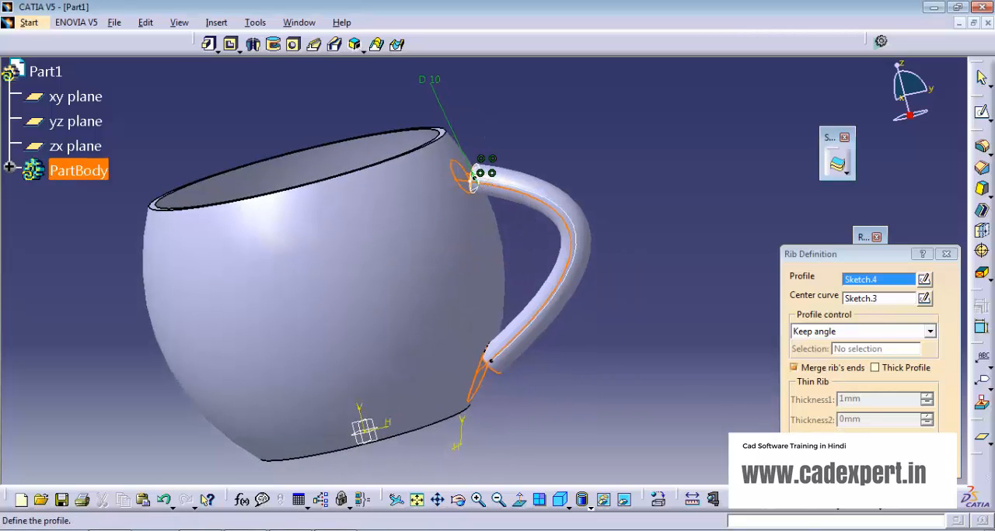
{"action": "left_click", "coordinate": [837, 466]}
{"action": "middle_click_drag", "start_coordinate": [691, 271], "coordinate": [588, 312]}
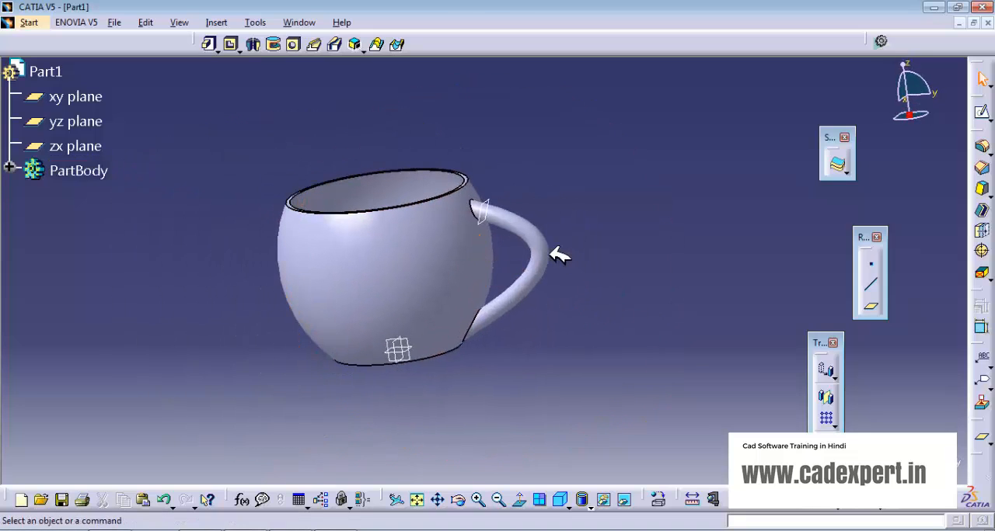
{"action": "left_click", "coordinate": [313, 44]}
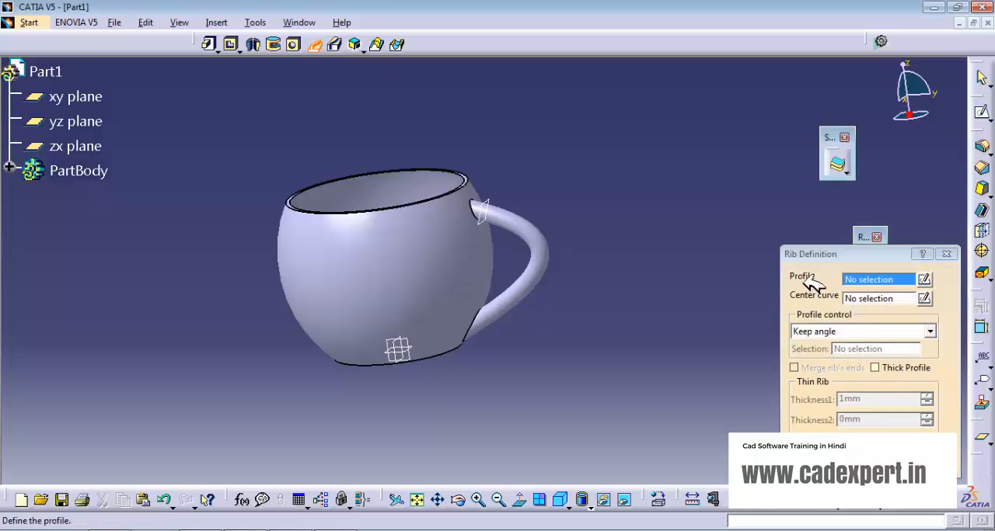
{"action": "left_click", "coordinate": [947, 254]}
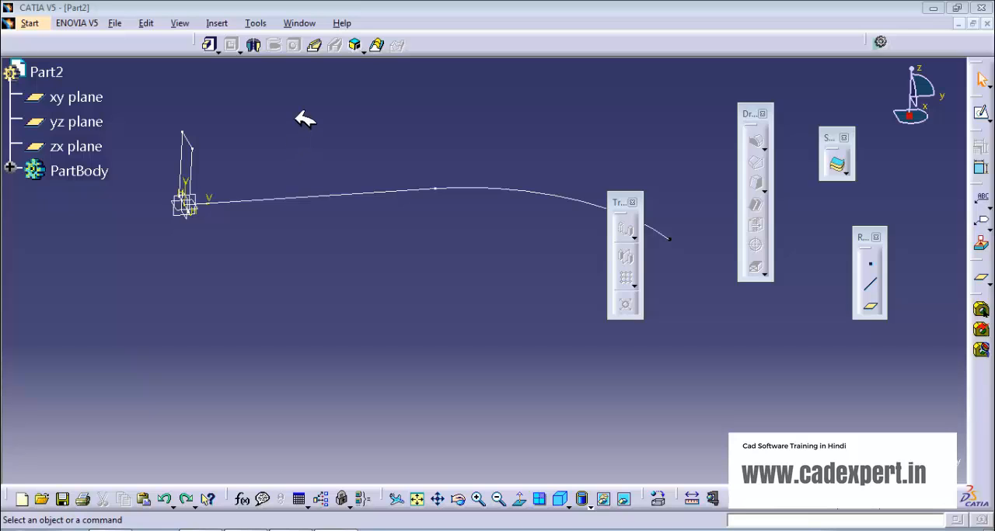
Step: Start a Rib in Part2 using the rectangle sketch as profile and the line-and-arc sketch as center curve, with Keep angle profile control
{"action": "left_click", "coordinate": [314, 44]}
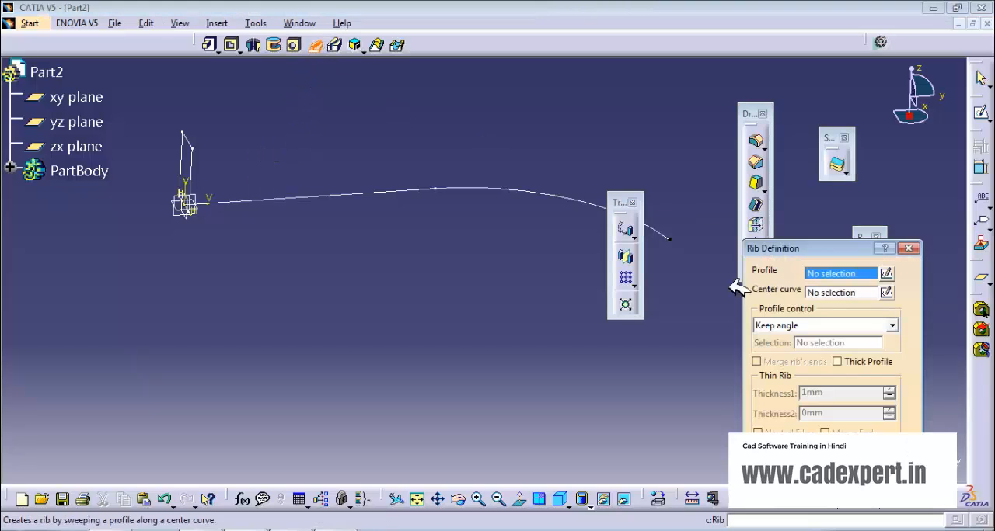
{"action": "left_click", "coordinate": [893, 326]}
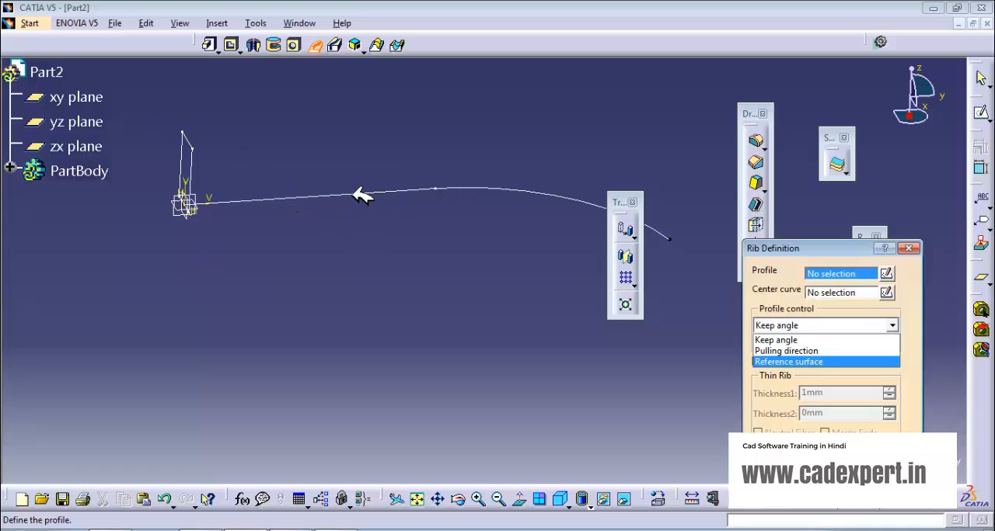
{"action": "left_click", "coordinate": [547, 425]}
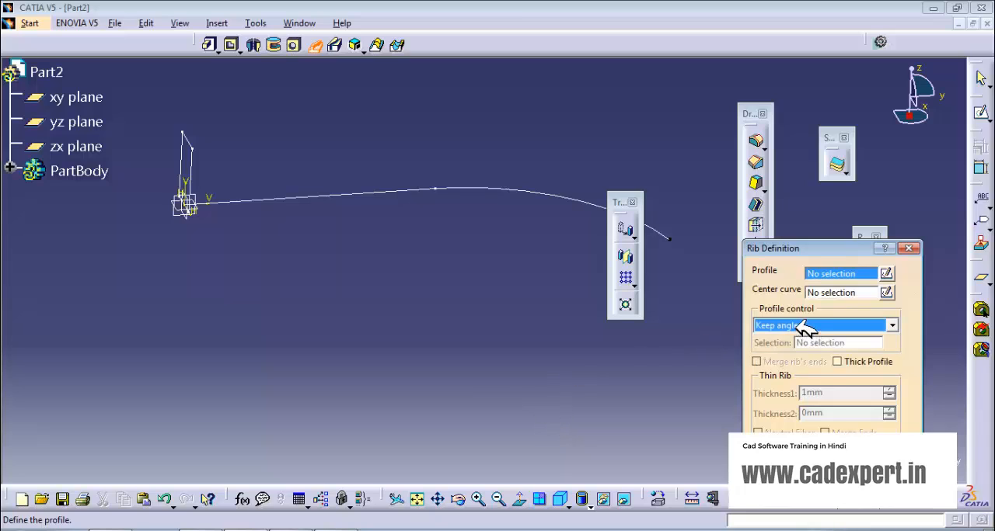
{"action": "left_click", "coordinate": [828, 278]}
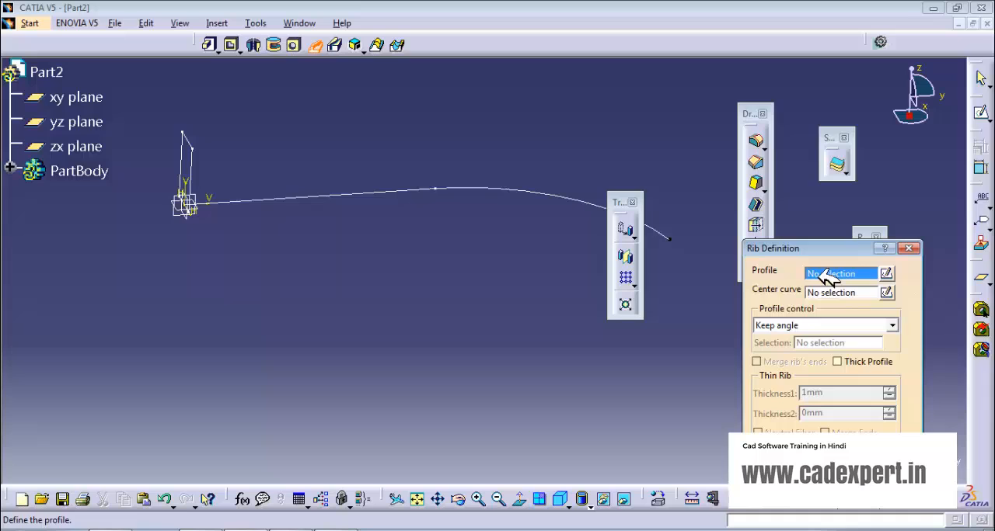
{"action": "left_click", "coordinate": [195, 156]}
{"action": "left_click", "coordinate": [374, 193]}
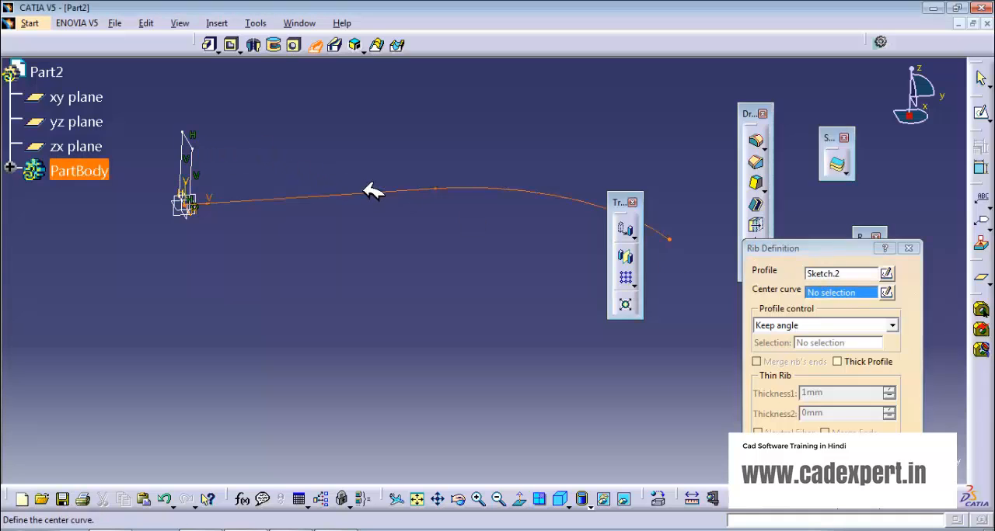
{"action": "middle_click_drag", "start_coordinate": [412, 268], "coordinate": [311, 318]}
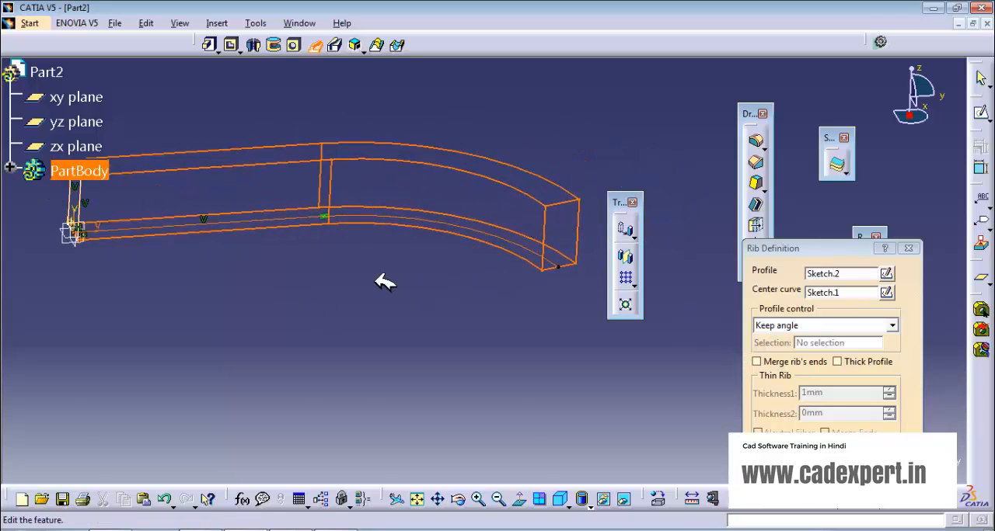
{"action": "middle_click_drag", "start_coordinate": [384, 280], "coordinate": [443, 266]}
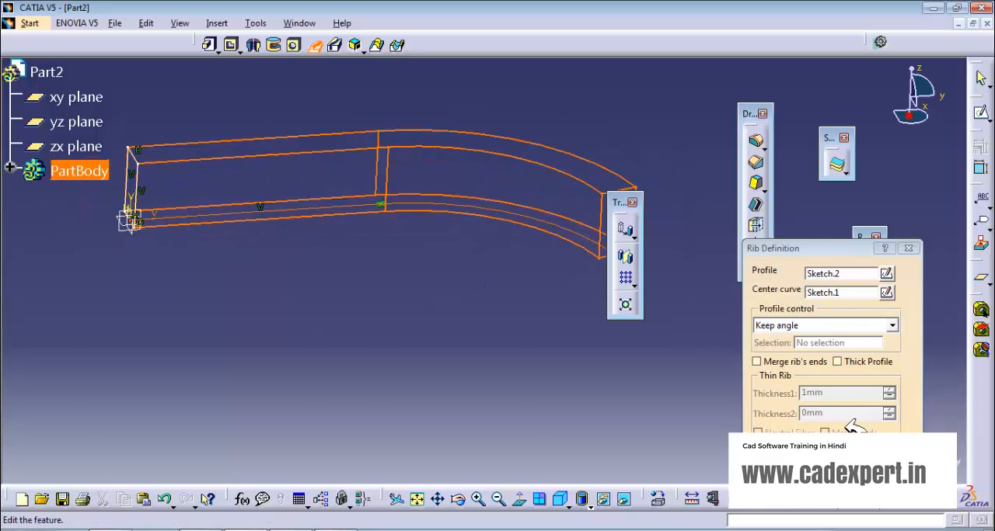
Step: Change the rib's profile control to Pulling direction, select the yz plane as its reference, and inspect the preview
{"action": "left_click", "coordinate": [892, 326]}
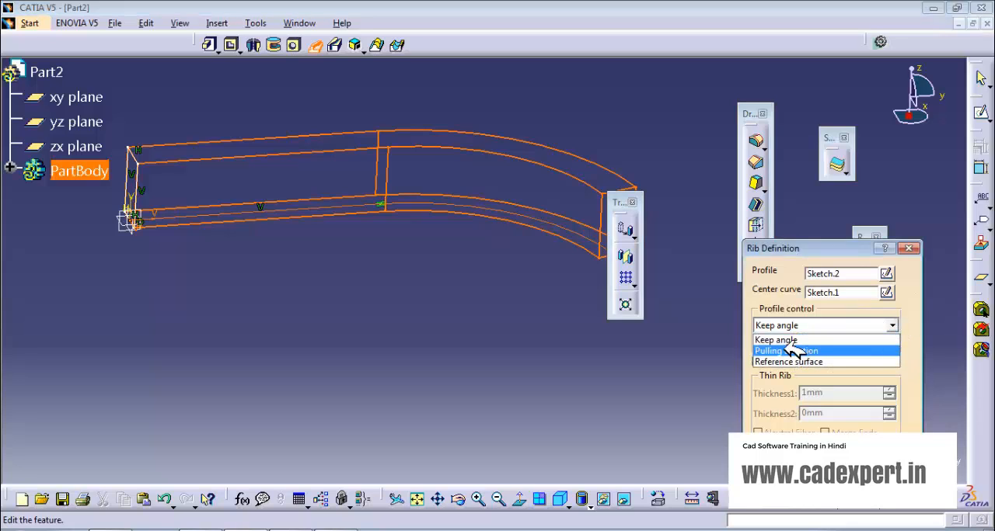
{"action": "left_click", "coordinate": [792, 351]}
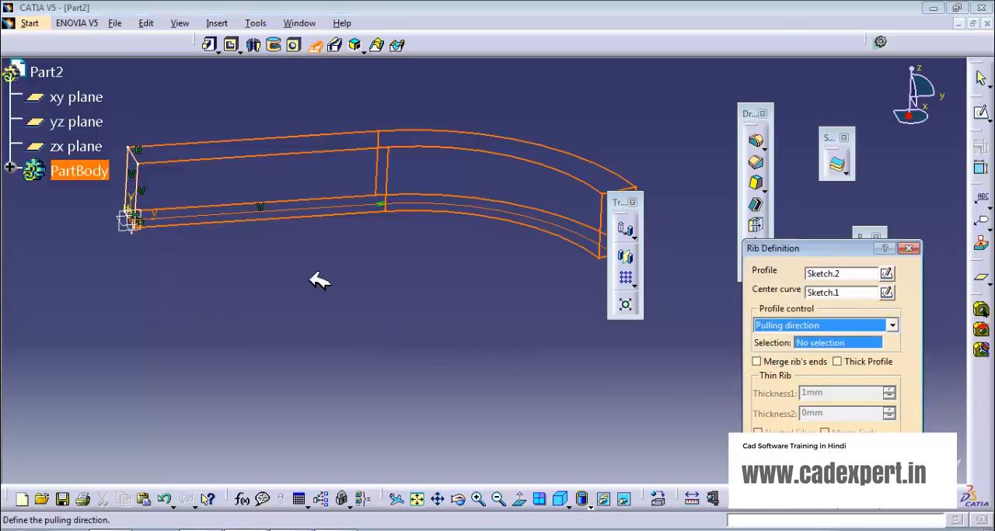
{"action": "middle_click_drag", "start_coordinate": [319, 281], "coordinate": [280, 249]}
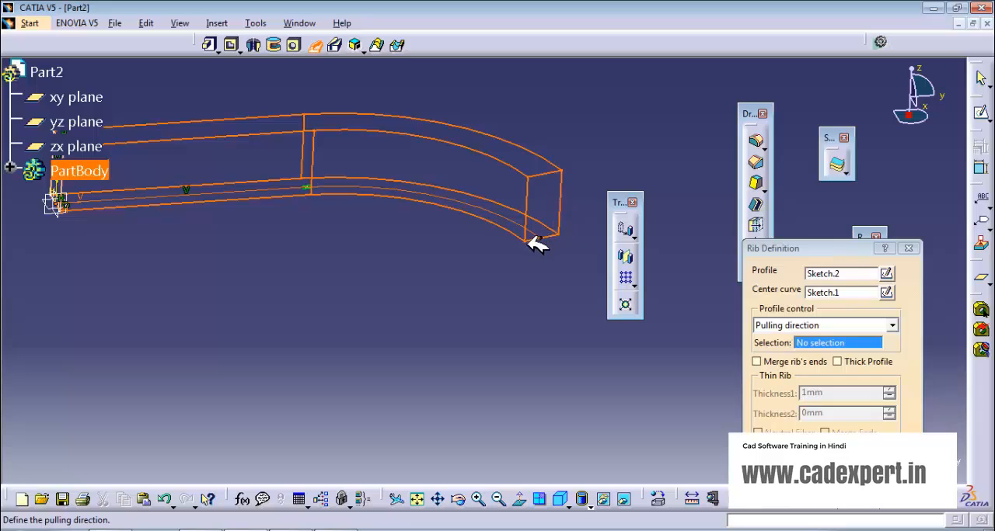
{"action": "middle_click_drag", "start_coordinate": [338, 273], "coordinate": [396, 272]}
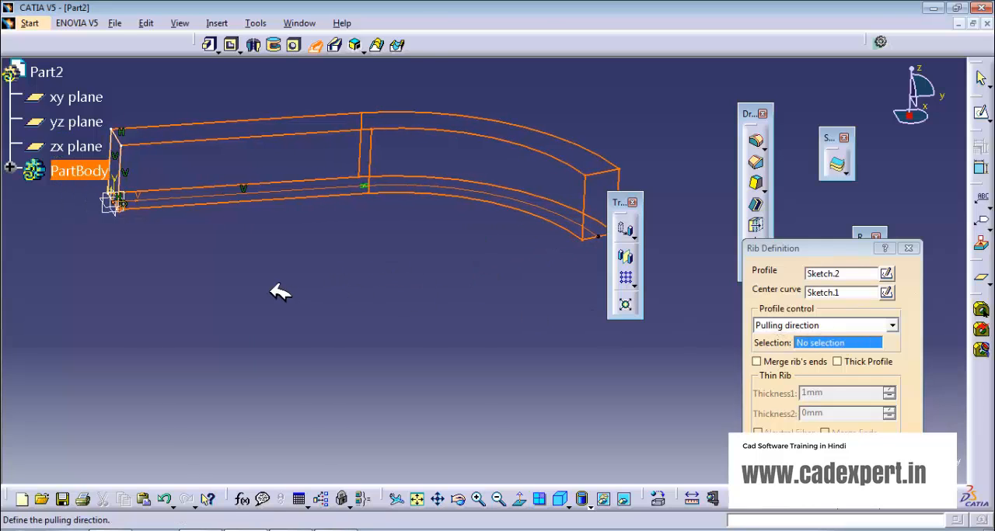
{"action": "middle_click_drag", "start_coordinate": [280, 292], "coordinate": [396, 322]}
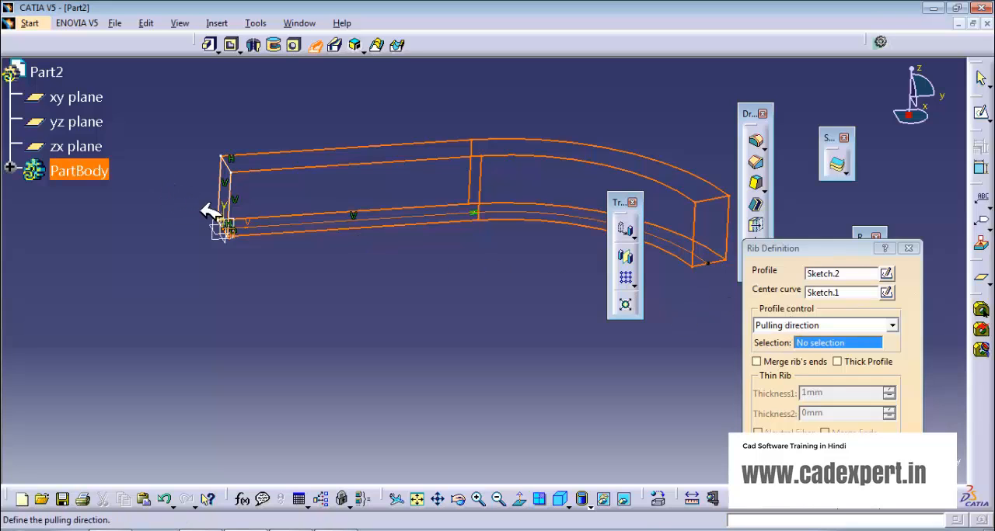
{"action": "left_click", "coordinate": [222, 227]}
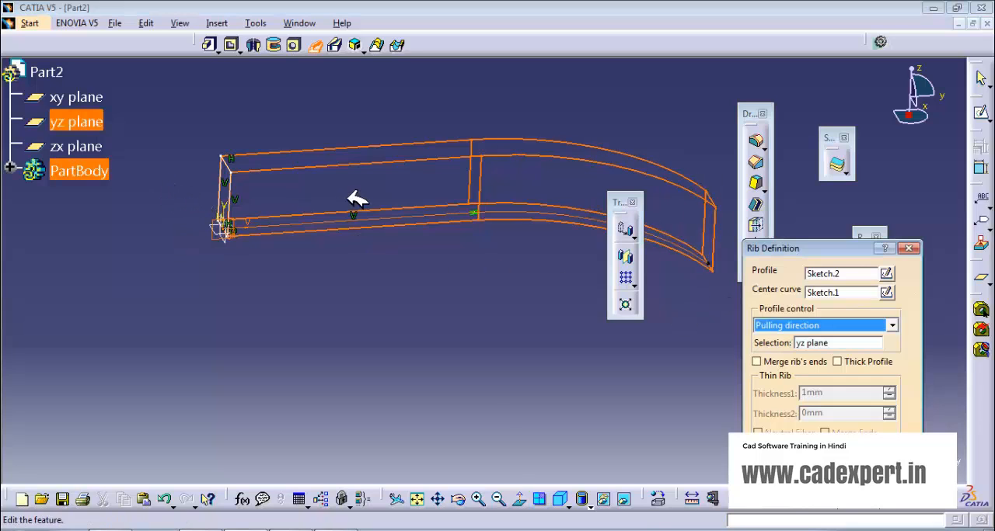
{"action": "middle_click_drag", "start_coordinate": [348, 199], "coordinate": [239, 209]}
{"action": "middle_click_drag", "start_coordinate": [559, 153], "coordinate": [363, 161]}
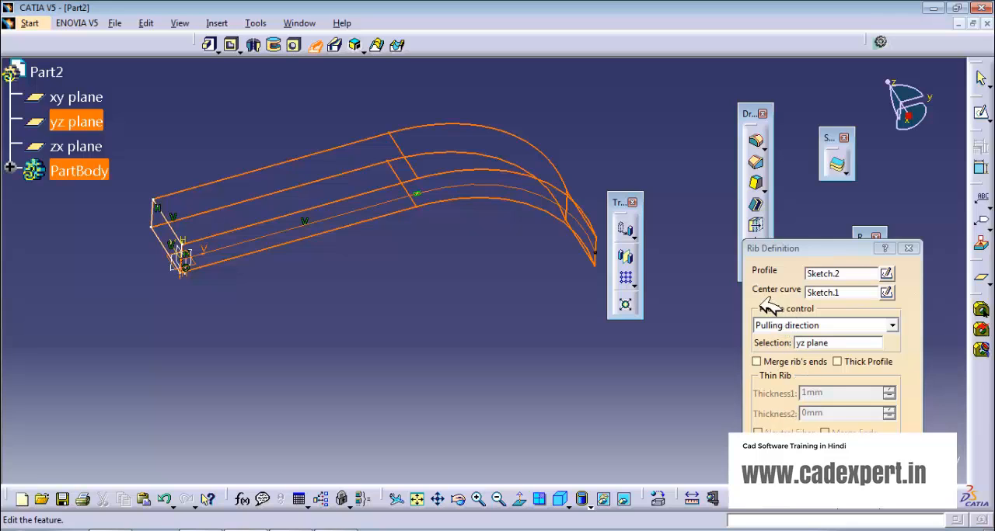
{"action": "middle_click_drag", "start_coordinate": [435, 342], "coordinate": [208, 323]}
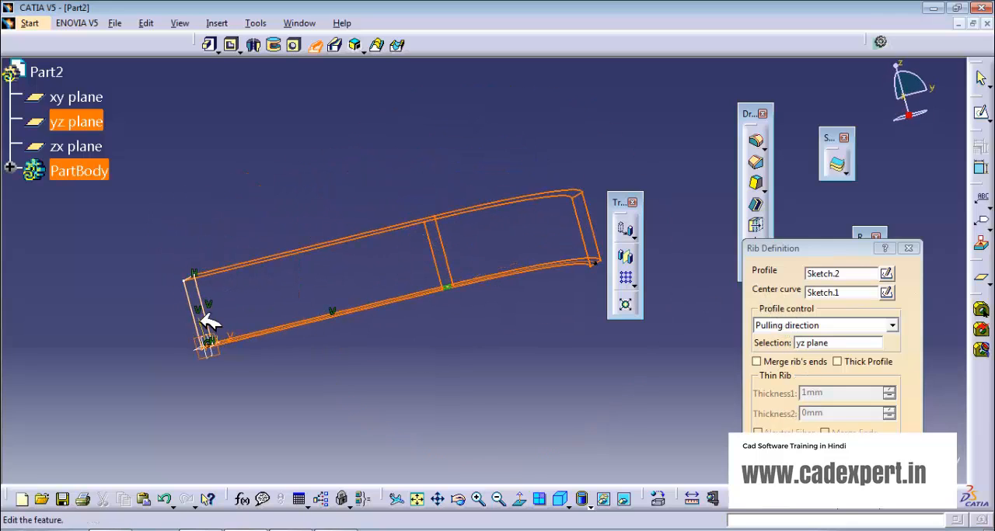
Step: Make the rib hollow with Thick Profile and a Thickness1 of 2 mm, then create it and inspect the result
{"action": "left_click", "coordinate": [888, 330]}
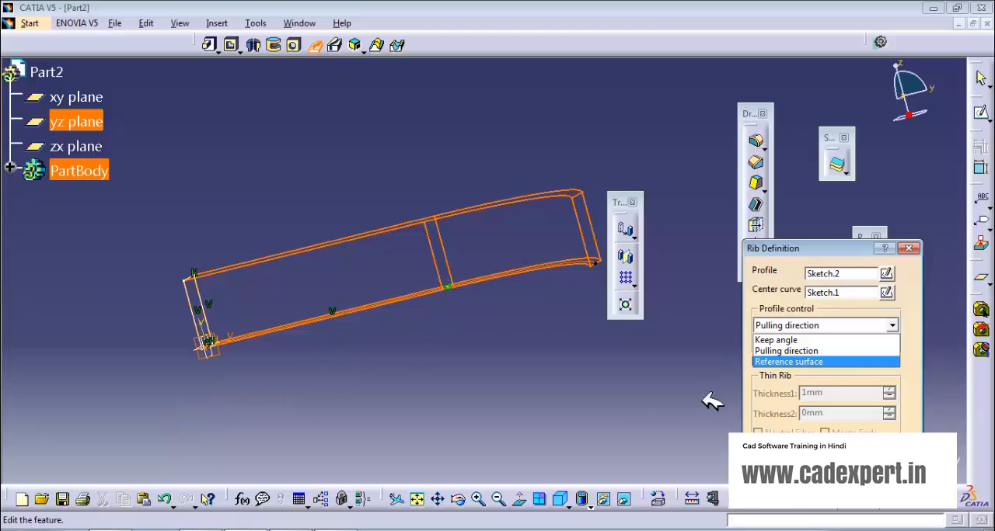
{"action": "left_click", "coordinate": [639, 410]}
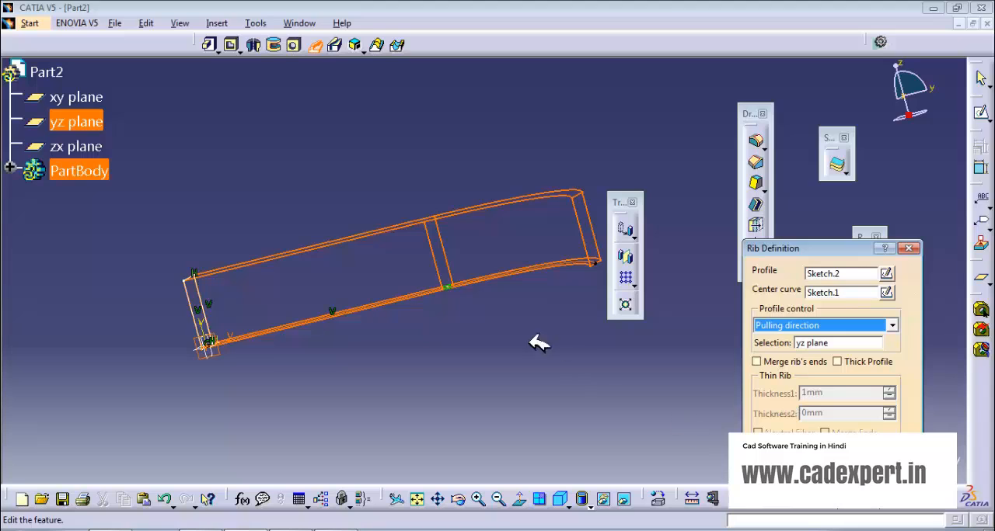
{"action": "middle_click_drag", "start_coordinate": [539, 344], "coordinate": [500, 382]}
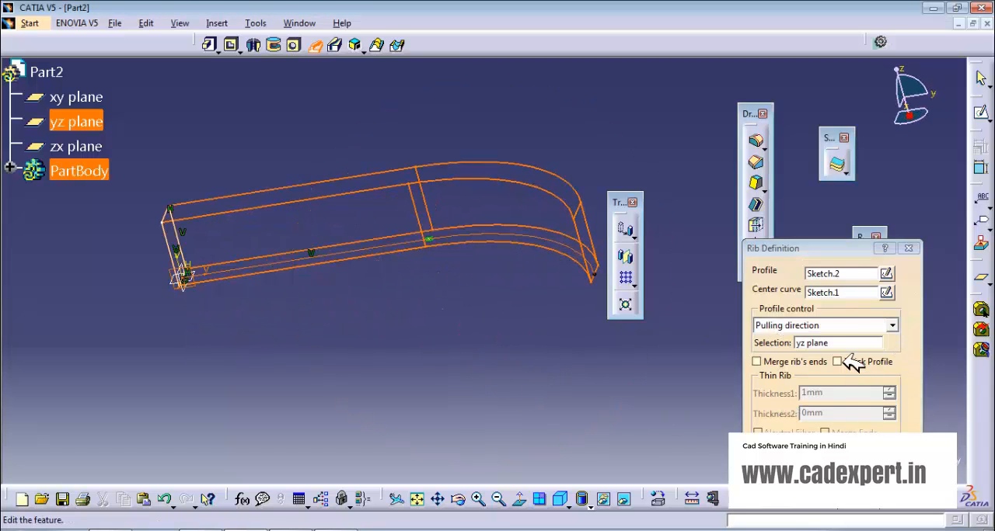
{"action": "middle_click_drag", "start_coordinate": [369, 324], "coordinate": [237, 230]}
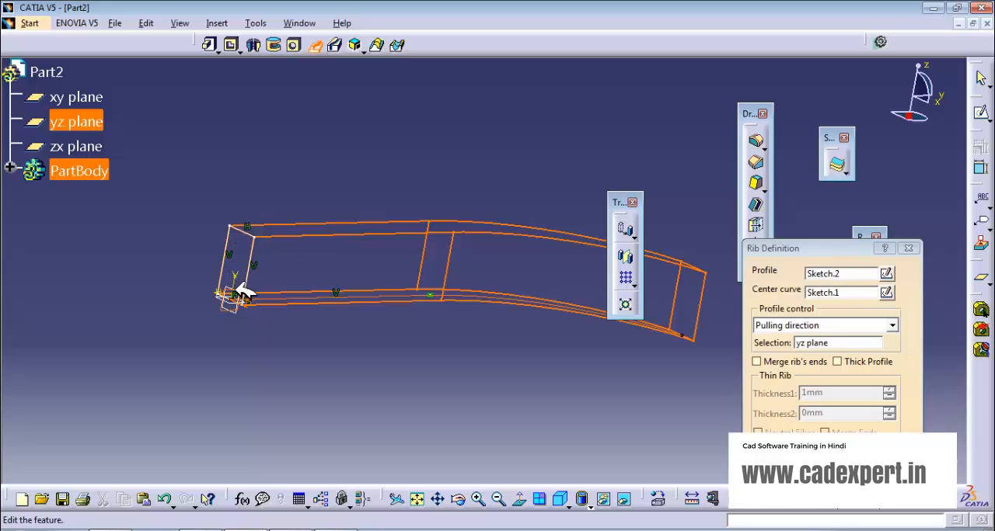
{"action": "left_click", "coordinate": [836, 361]}
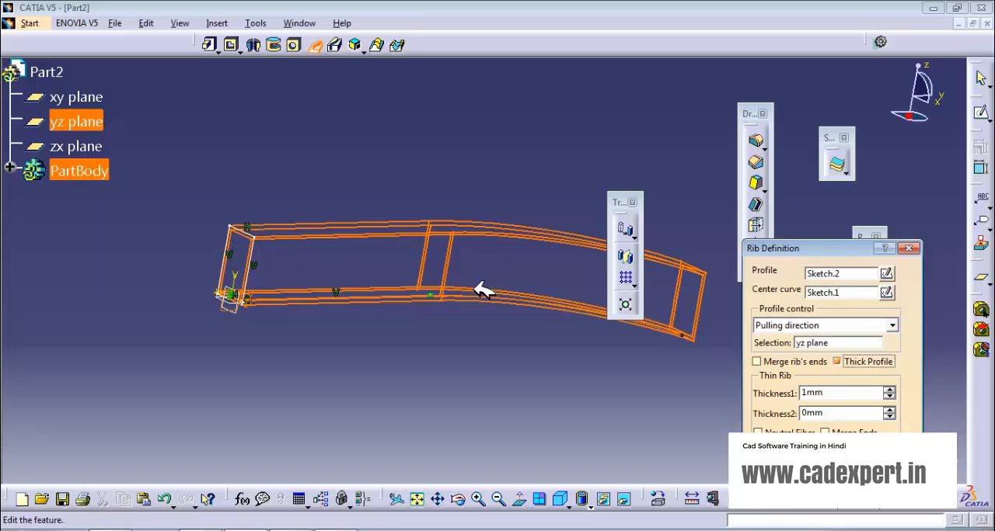
{"action": "left_click", "coordinate": [890, 390]}
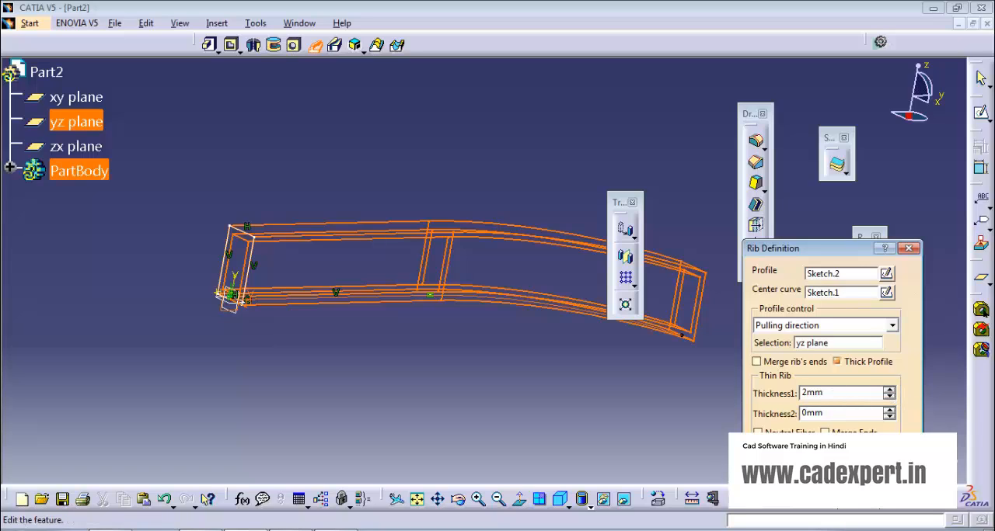
{"action": "left_click", "coordinate": [789, 460]}
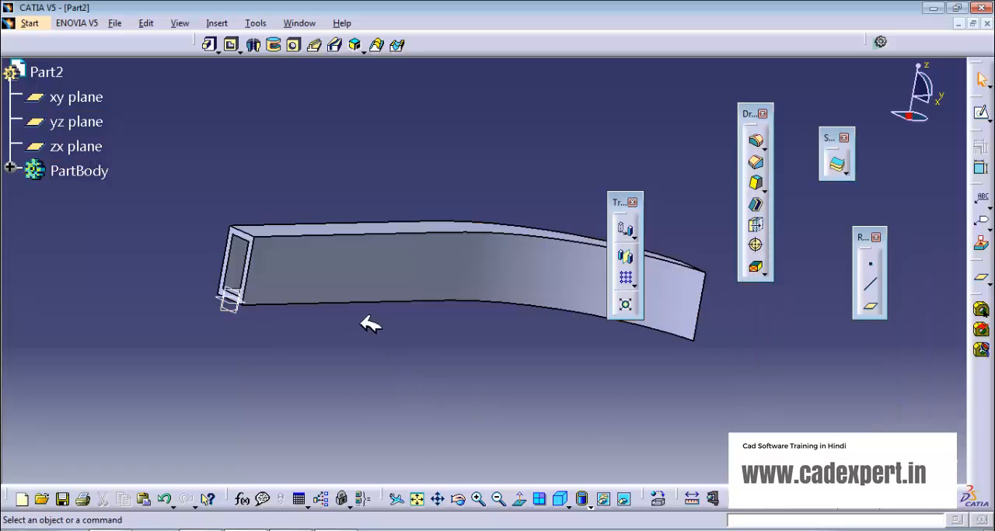
{"action": "middle_click_drag", "start_coordinate": [361, 321], "coordinate": [649, 317]}
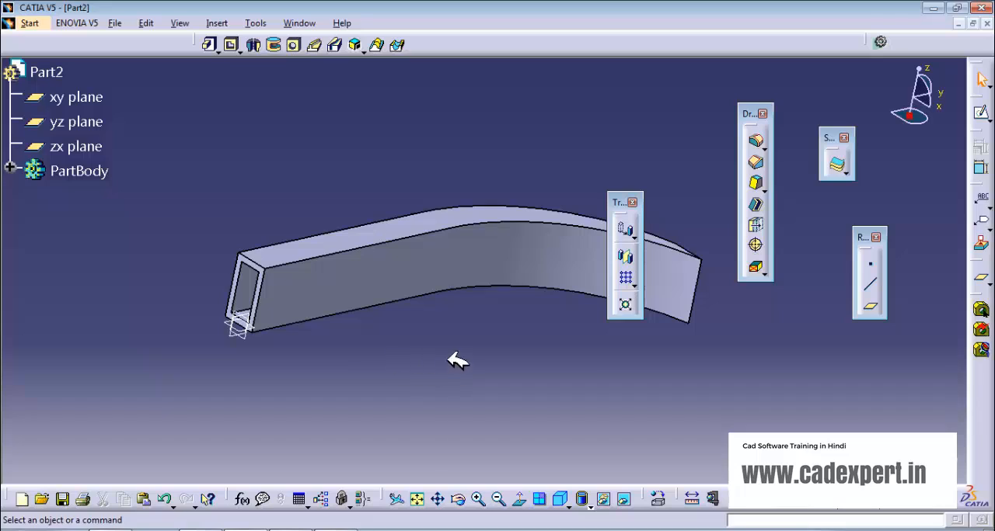